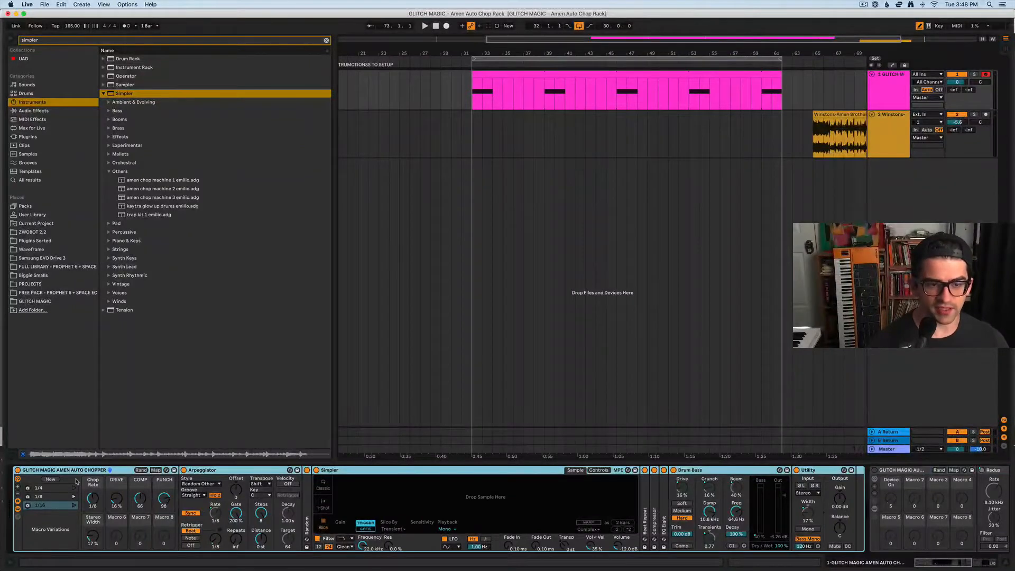
Look over the device racks on the Glitch Magic track and hide the browser.
scroll(203, 509, "right", 10)
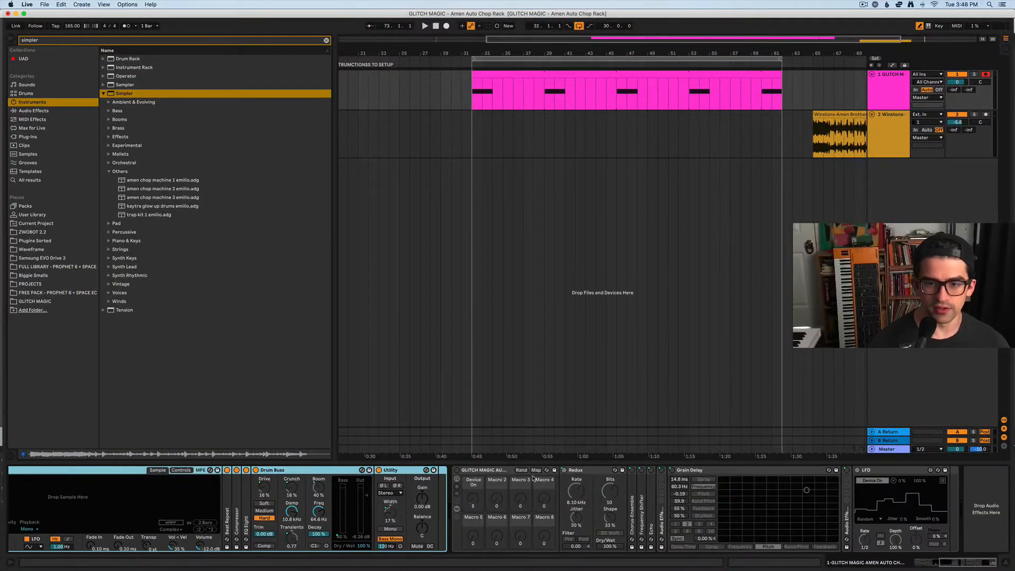
left_click(499, 476)
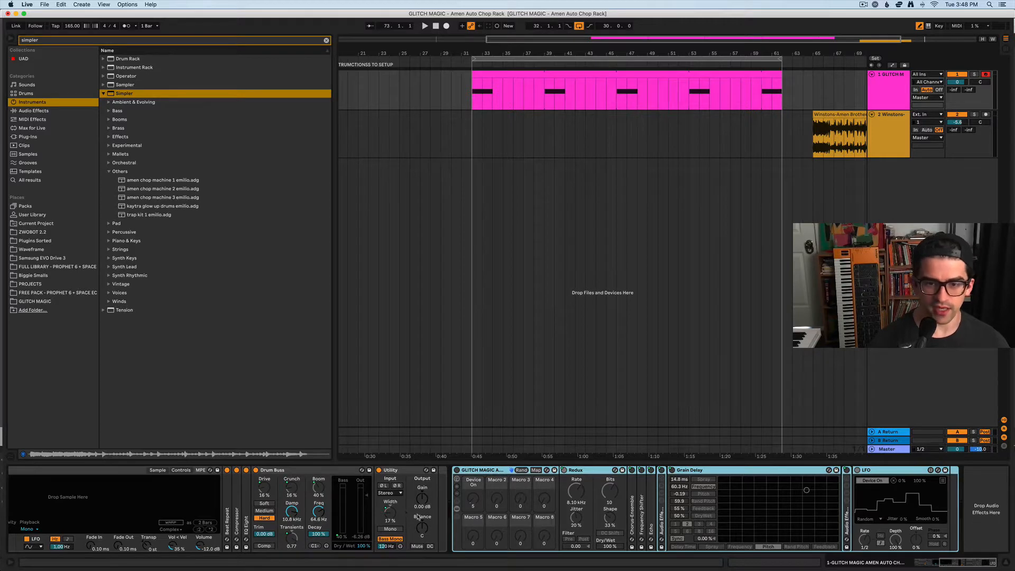
scroll(418, 517, "left", 10)
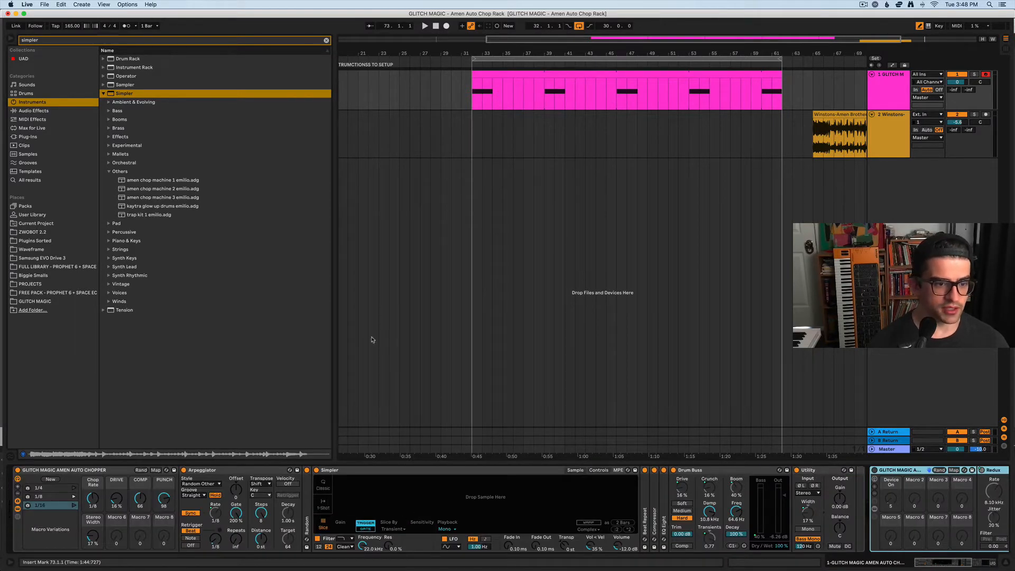
scroll(588, 311, "right", 5)
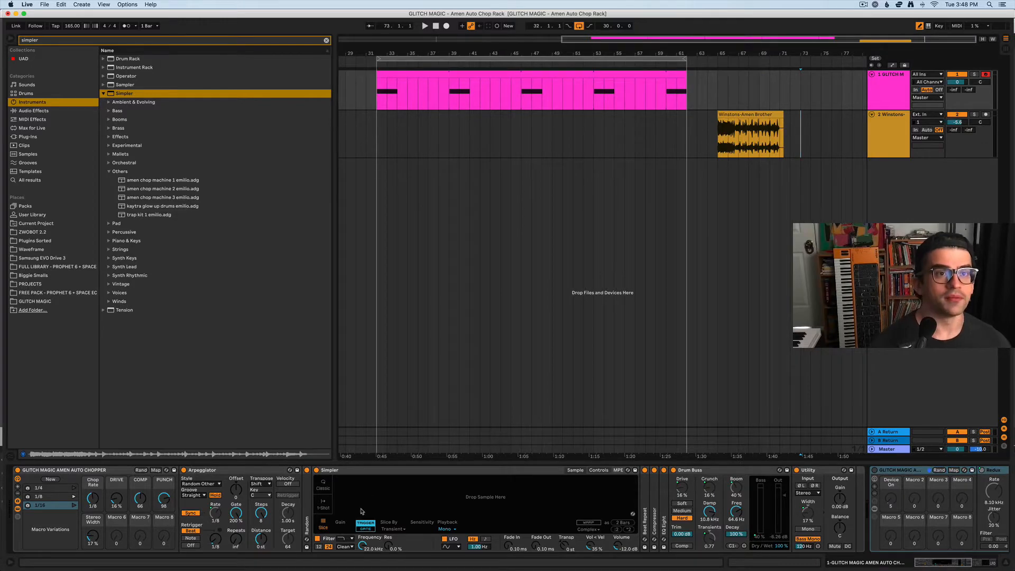
key("super+alt+b")
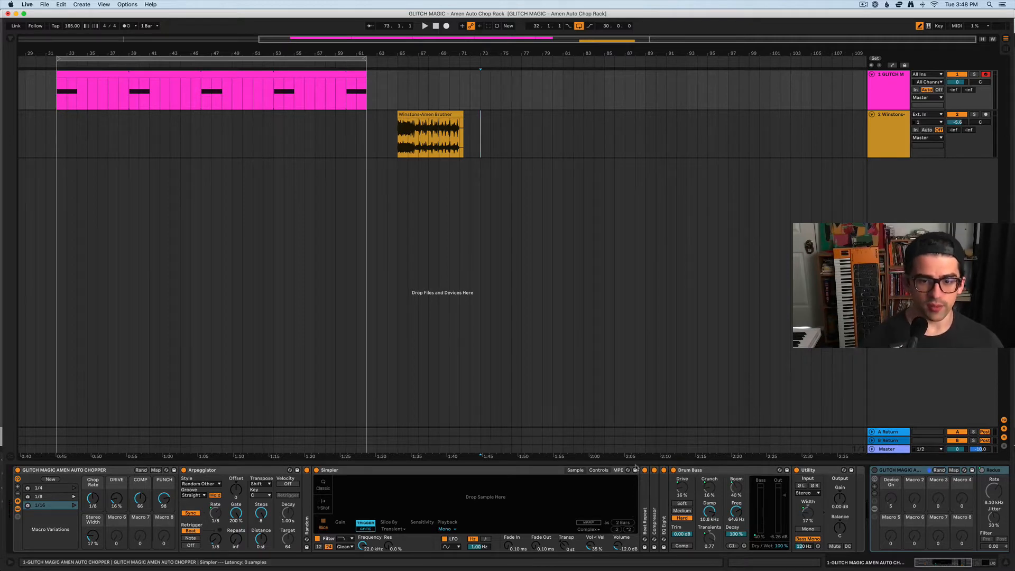
Examine the devices of the GLITCH MAGIC AMEN AUTO CHOPPER rack on the first track, including the empty Simpler.
left_click(546, 415)
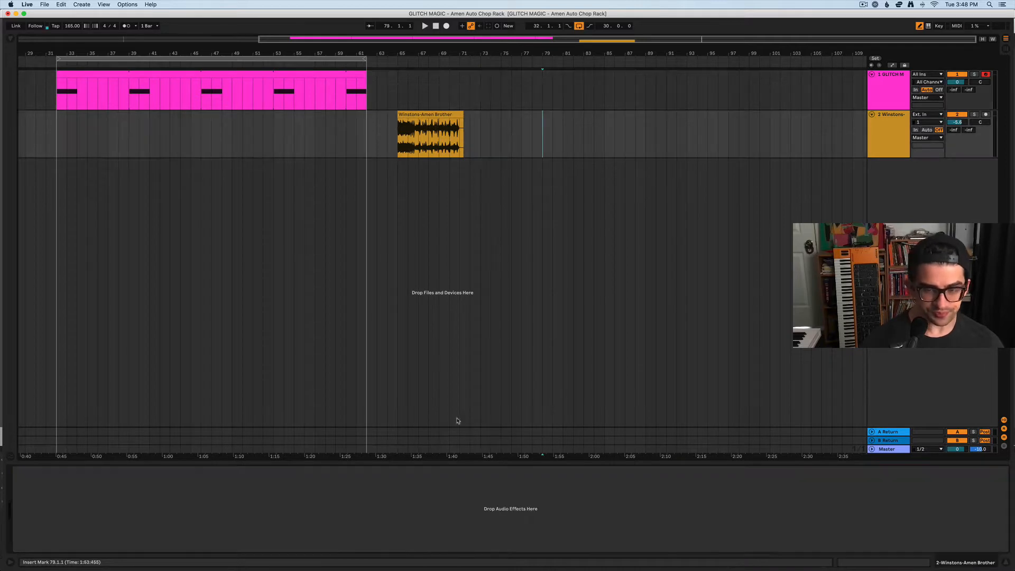
left_click(894, 125)
left_click(894, 94)
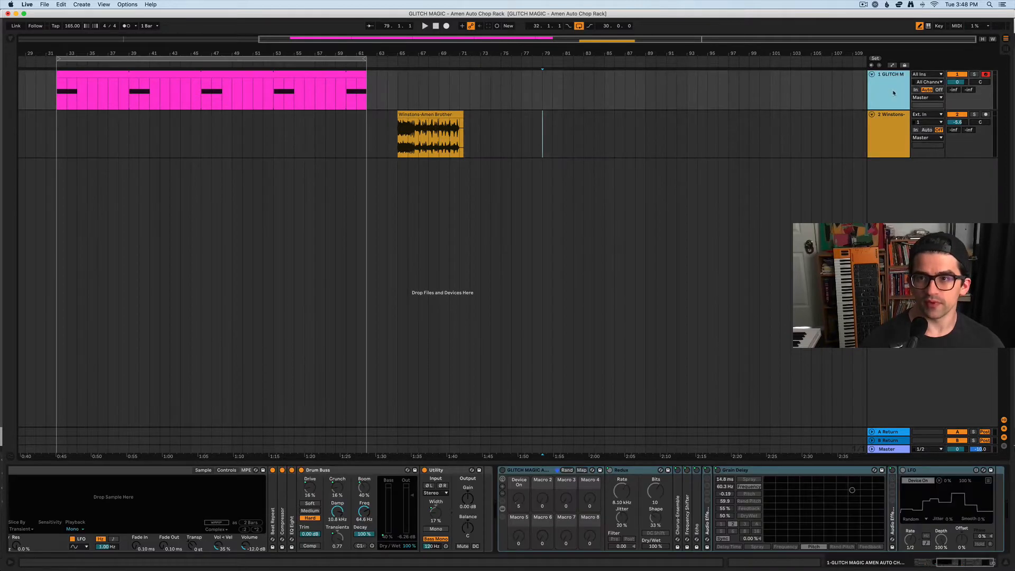
left_click(444, 117)
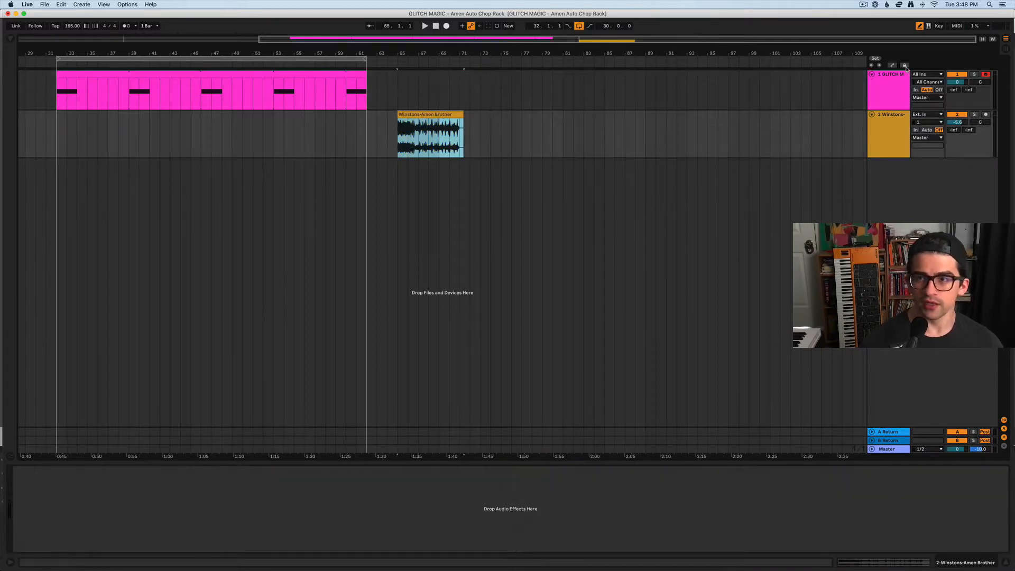
left_click(892, 97)
scroll(444, 515, "left", 10)
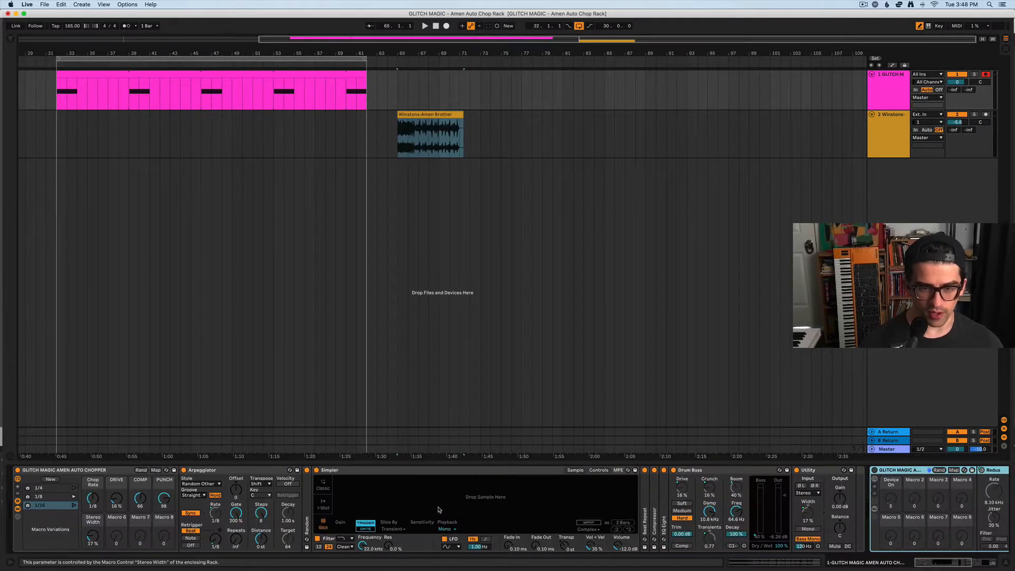
scroll(233, 526, "right", 1)
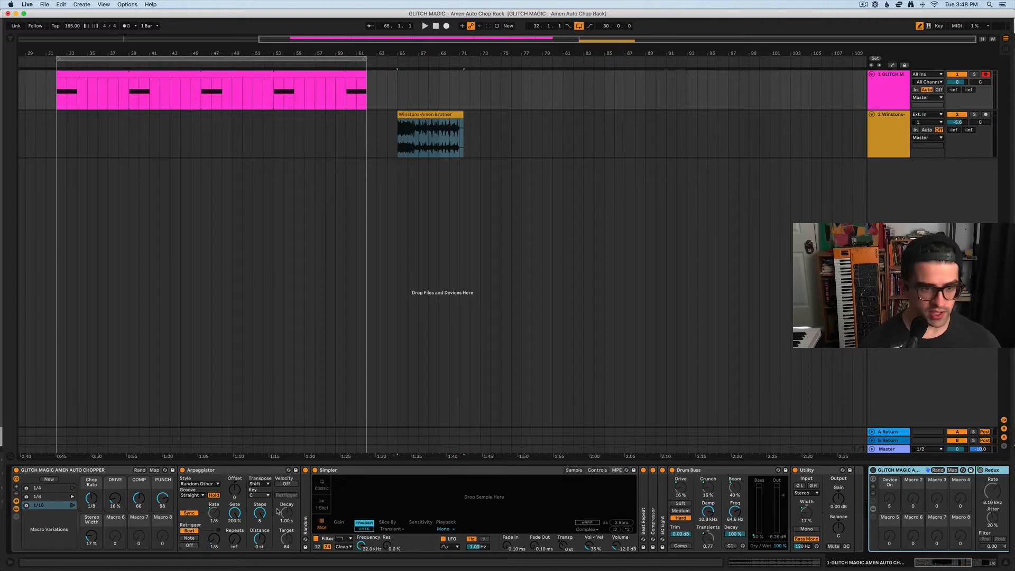
scroll(279, 511, "right", 8)
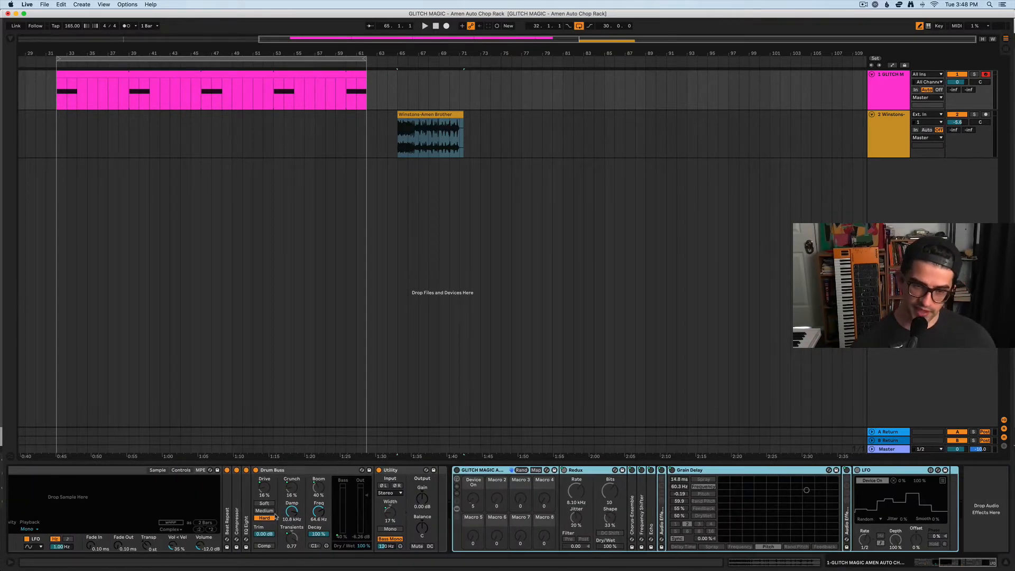
scroll(278, 516, "left", 8)
scroll(451, 507, "right", 1)
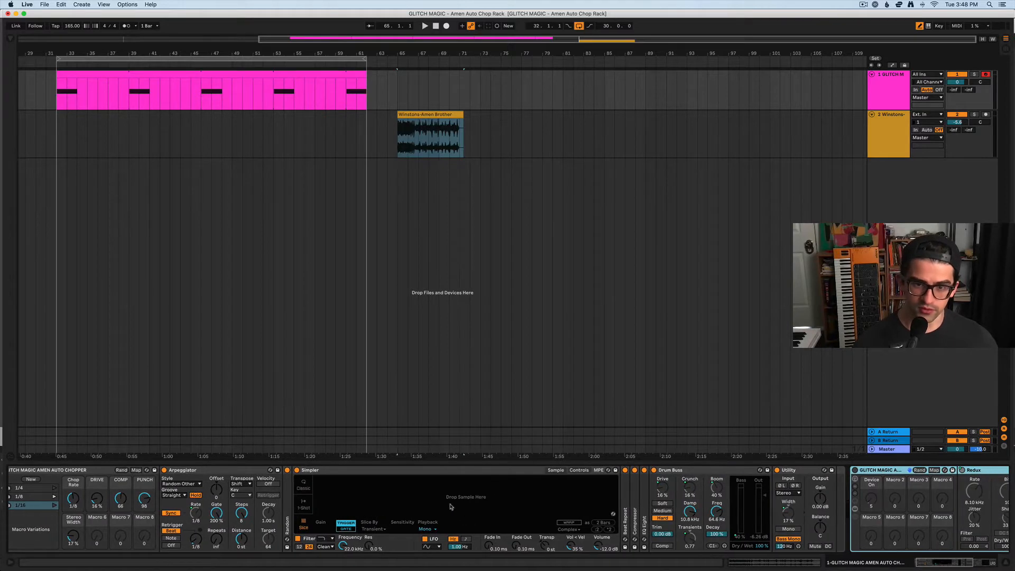
Open the Winstons-Amen Brother clip on the second track and turn on Warp for it.
left_click(428, 114)
scroll(438, 114, "left", 1)
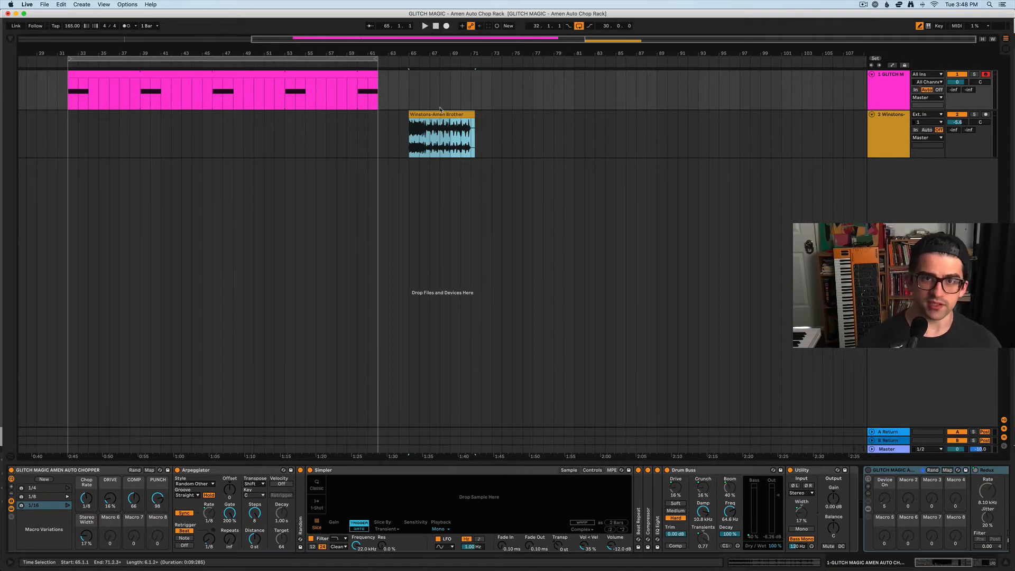
double_click(439, 114)
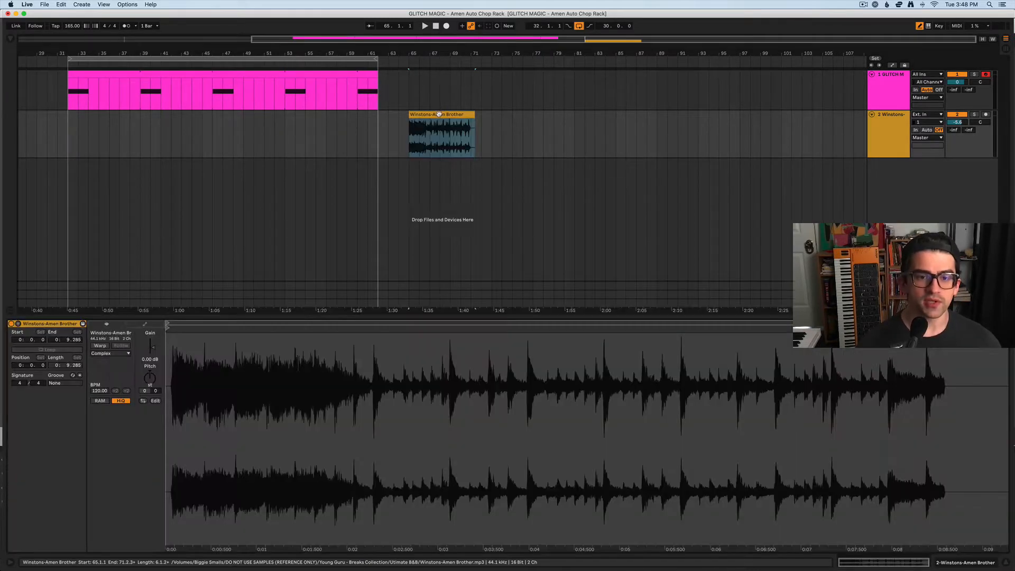
left_click(99, 346)
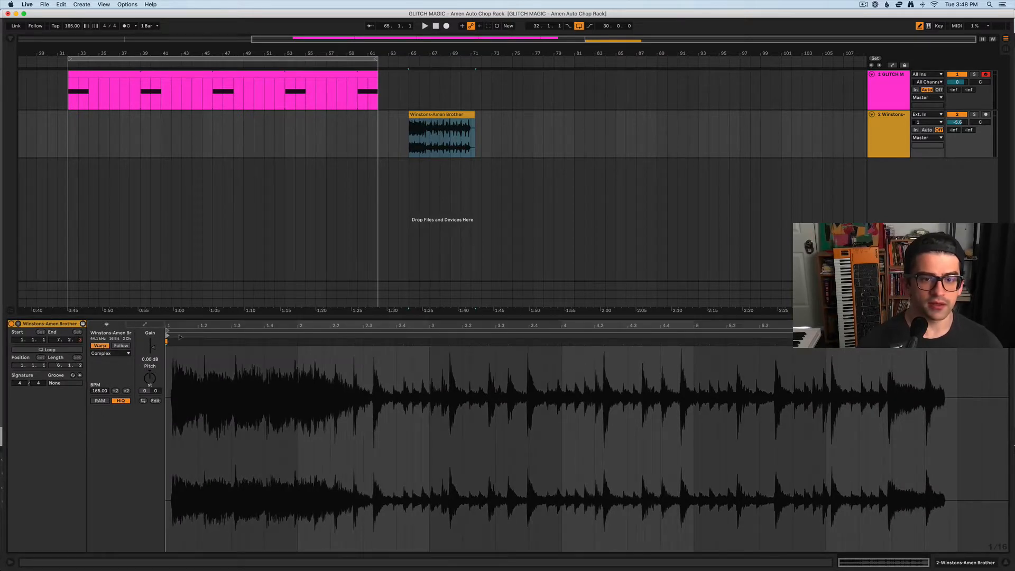
Move the Amen clip's start marker to 2.2.1, audition it from there and set 1.1.1 at that point.
left_click_drag(179, 336, 335, 337)
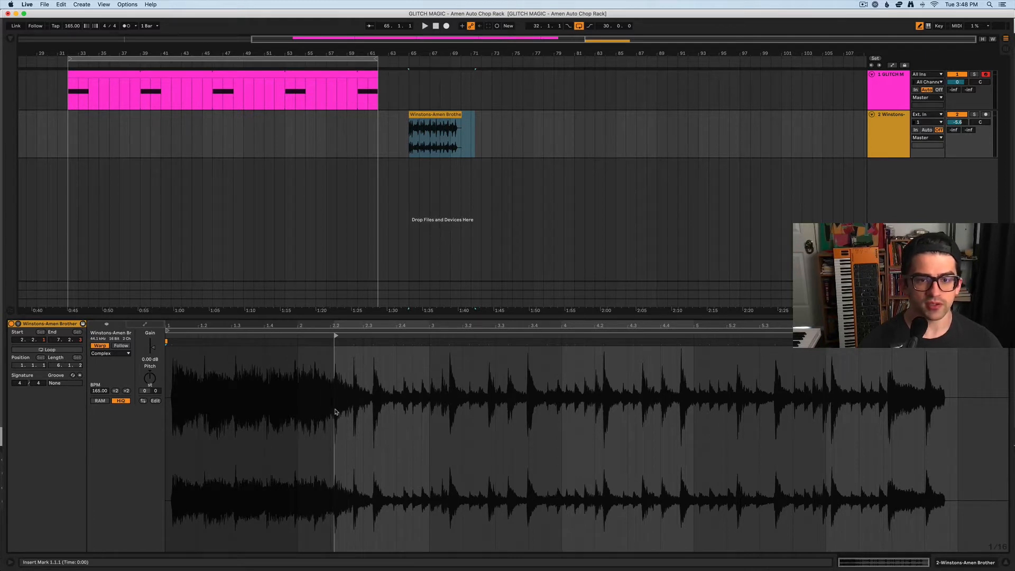
key("space")
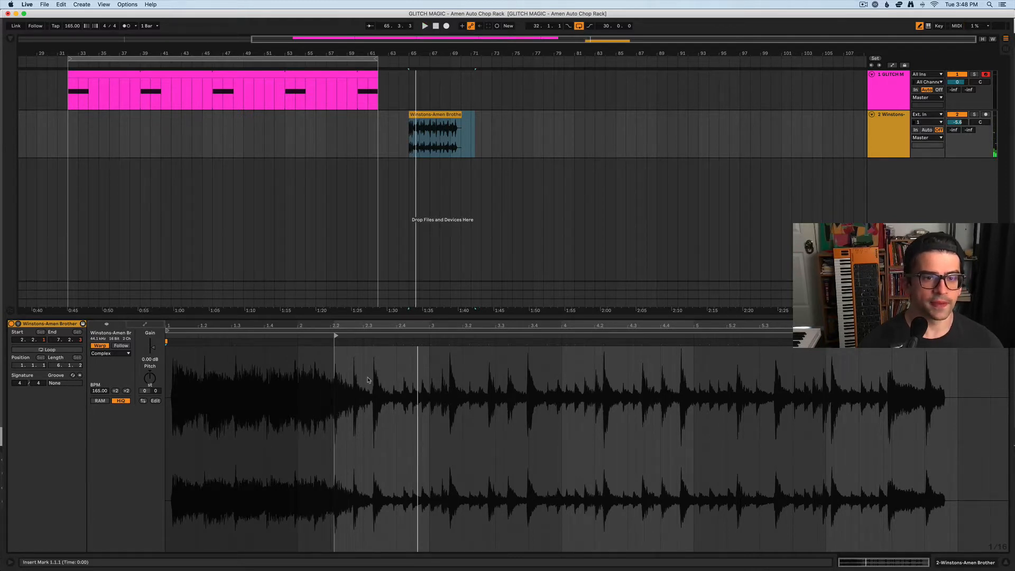
right_click(336, 337)
left_click(342, 349)
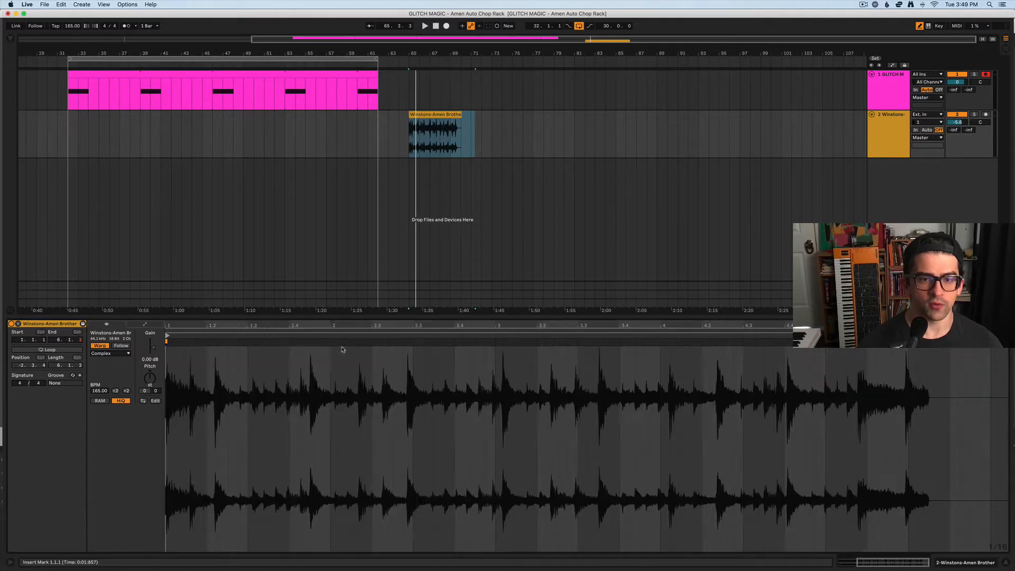
Warp the Amen clip from its new start with Warp From Here and play it against the metronome.
right_click(167, 338)
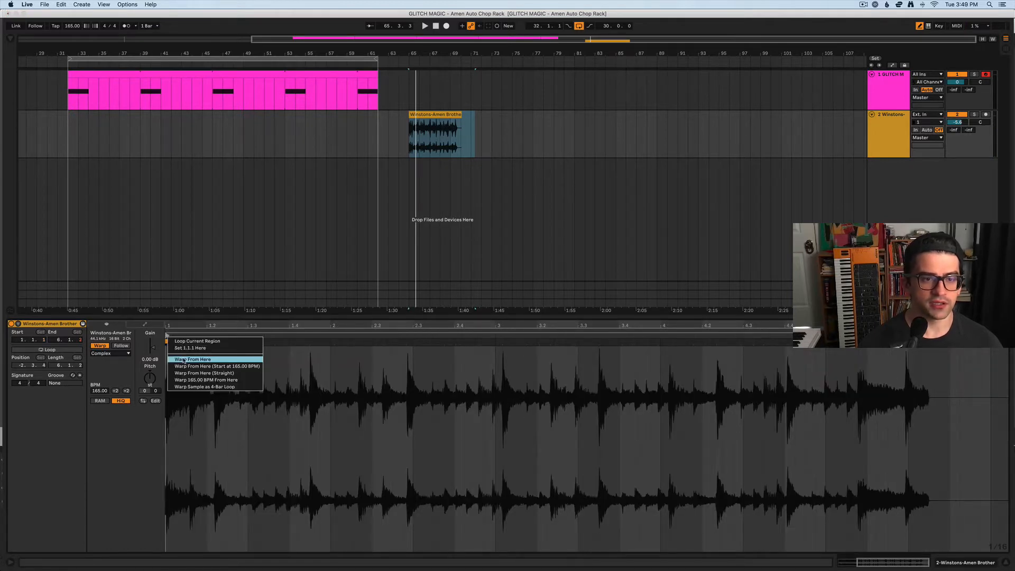
left_click(184, 361)
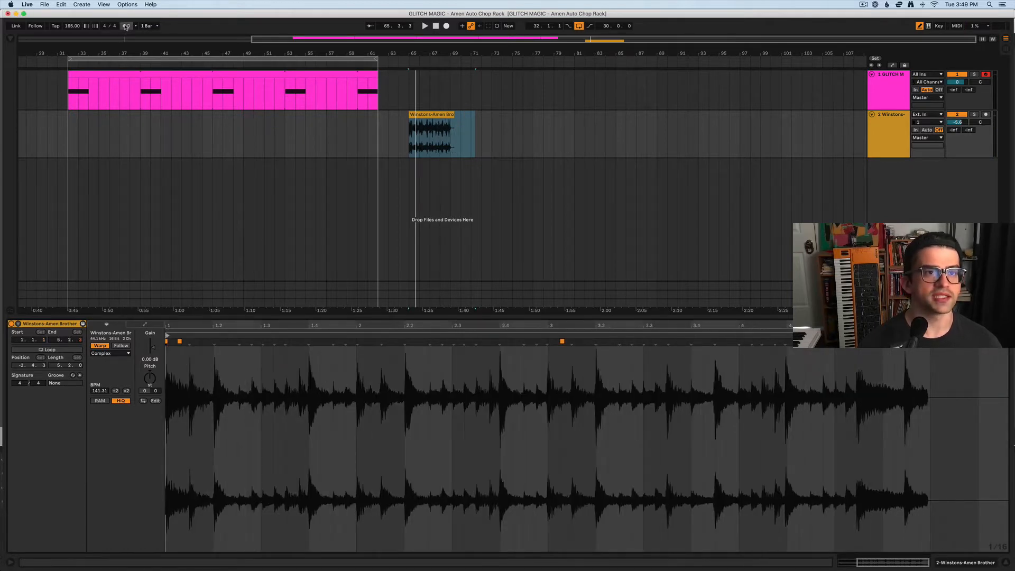
left_click(127, 26)
key("space")
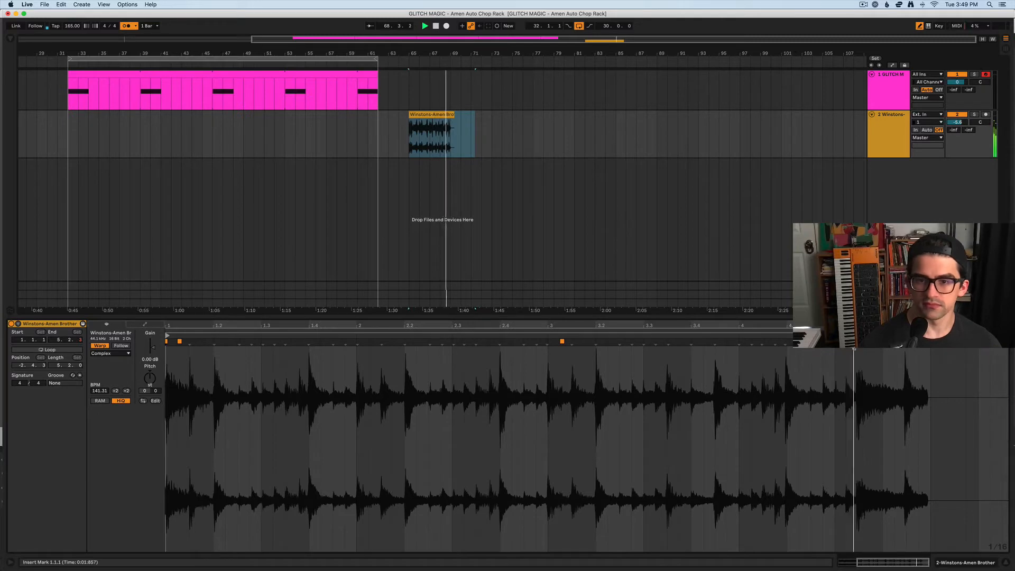
Shorten the Amen clip so that it ends at 5.1.1 and turn the metronome off.
left_click_drag(1006, 335, 930, 336)
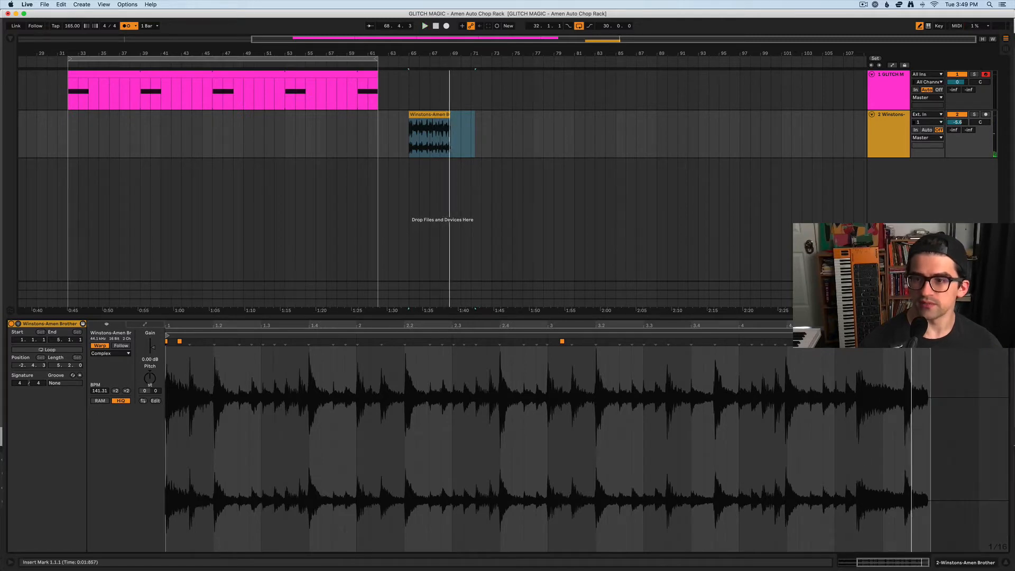
key("space")
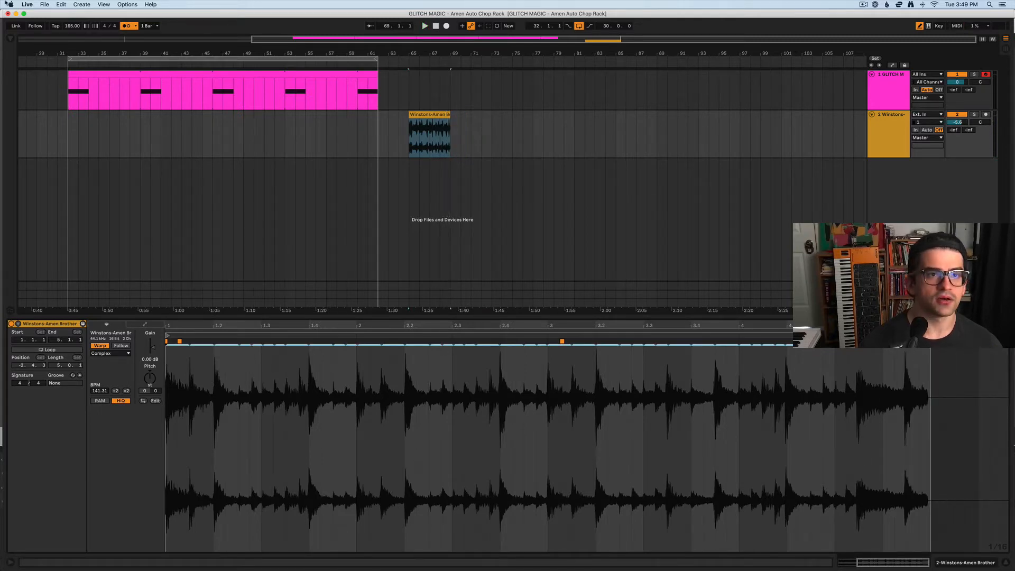
left_click(126, 26)
Load the Winstons-Amen Brother clip into Simpler on the Glitch Magic track and turn on Simpler's Warp.
left_click(889, 92)
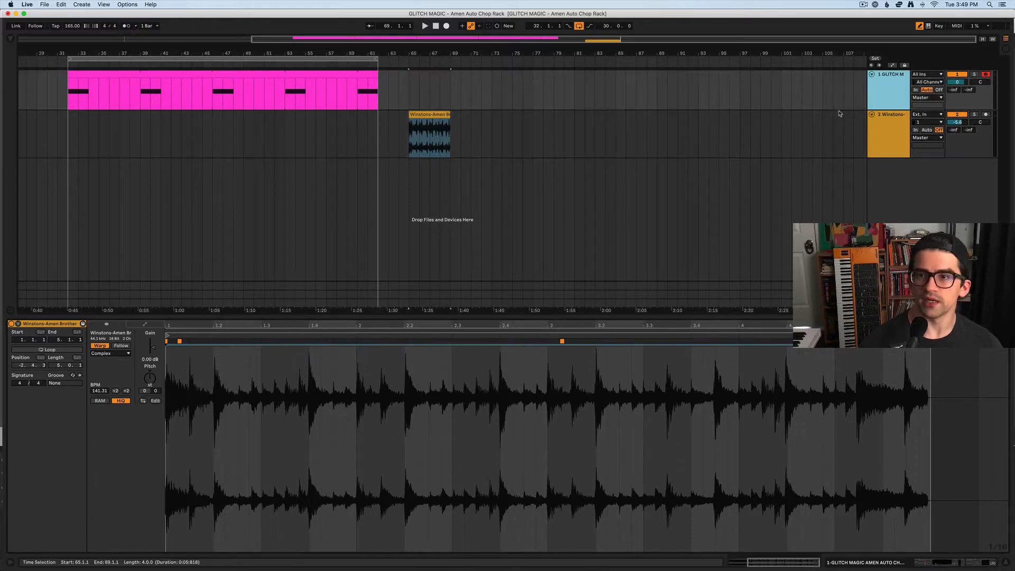
key("shift+Tab")
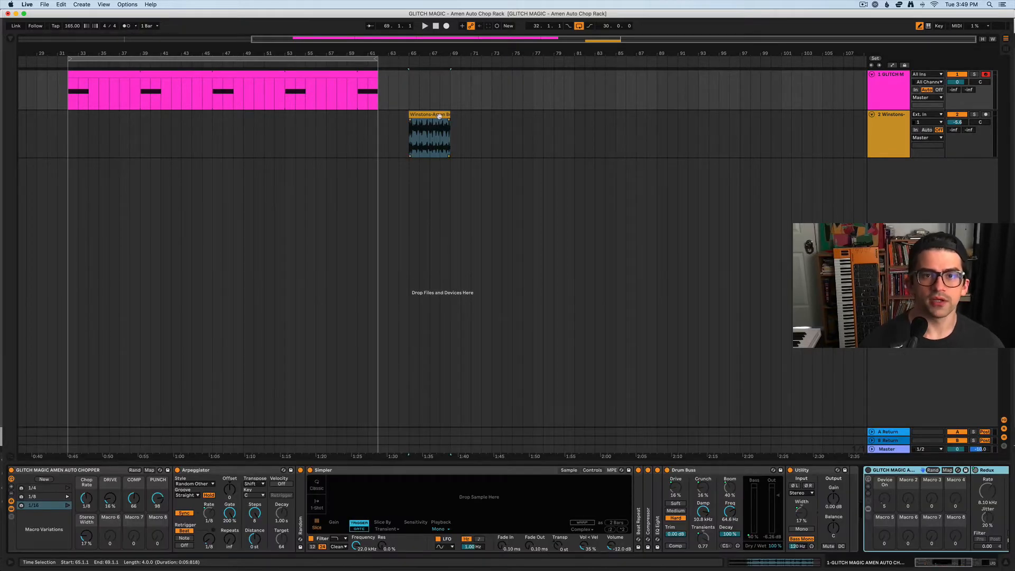
left_click_drag(430, 116, 401, 488)
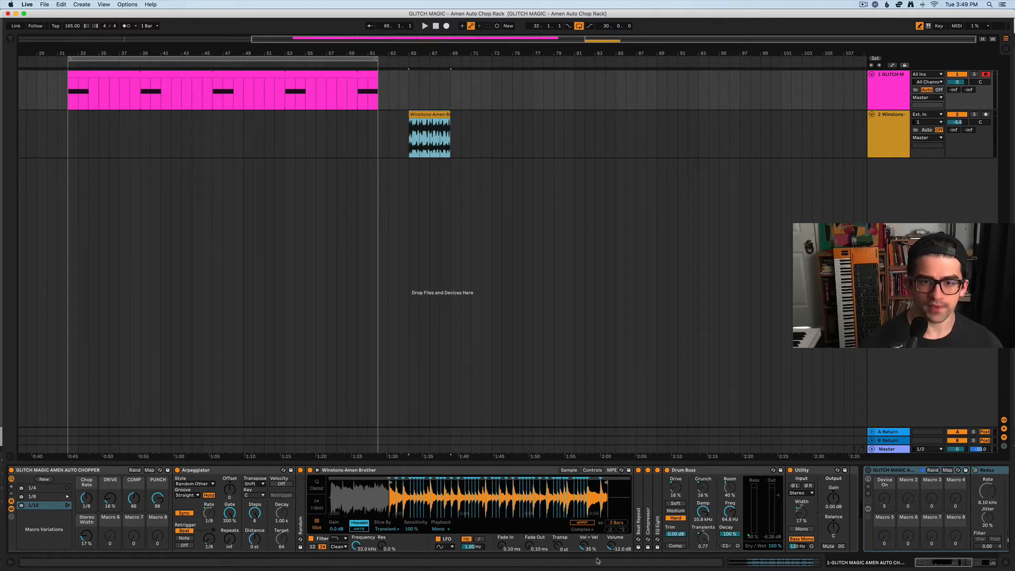
left_click(582, 523)
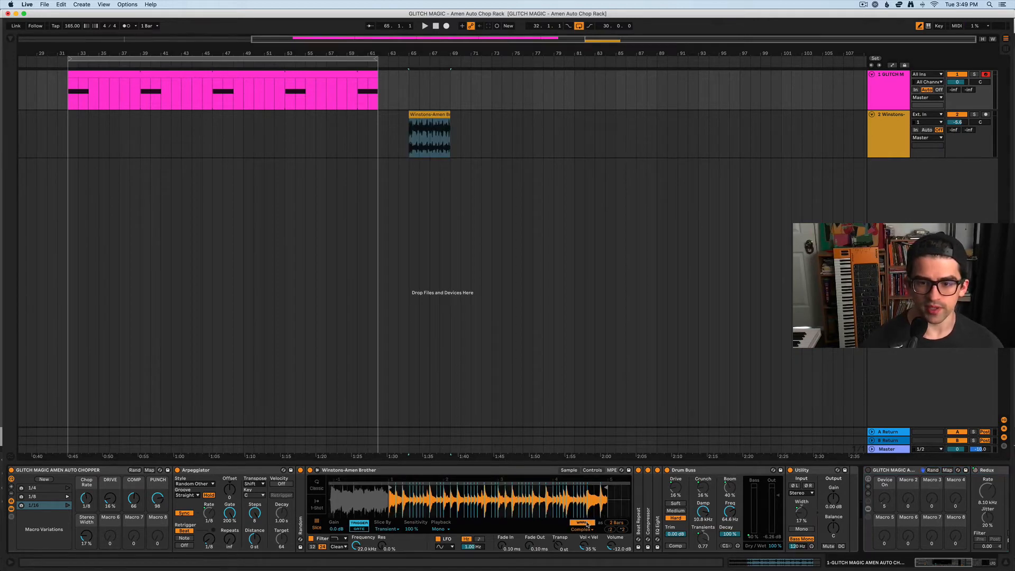
Audition the original Amen clip and inspect the held C1 note in the first track's MIDI clip.
key("space")
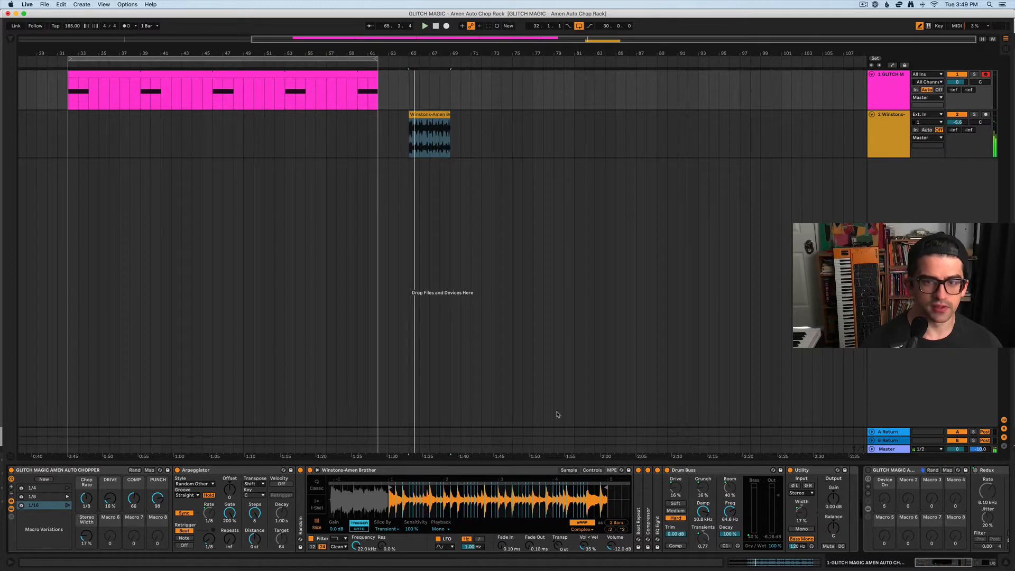
key("space")
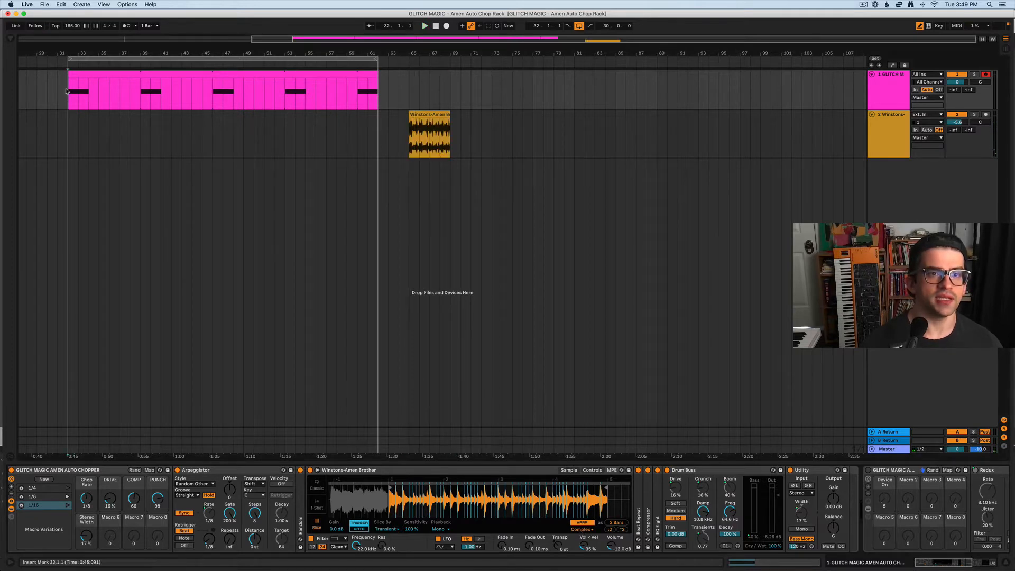
double_click(109, 90)
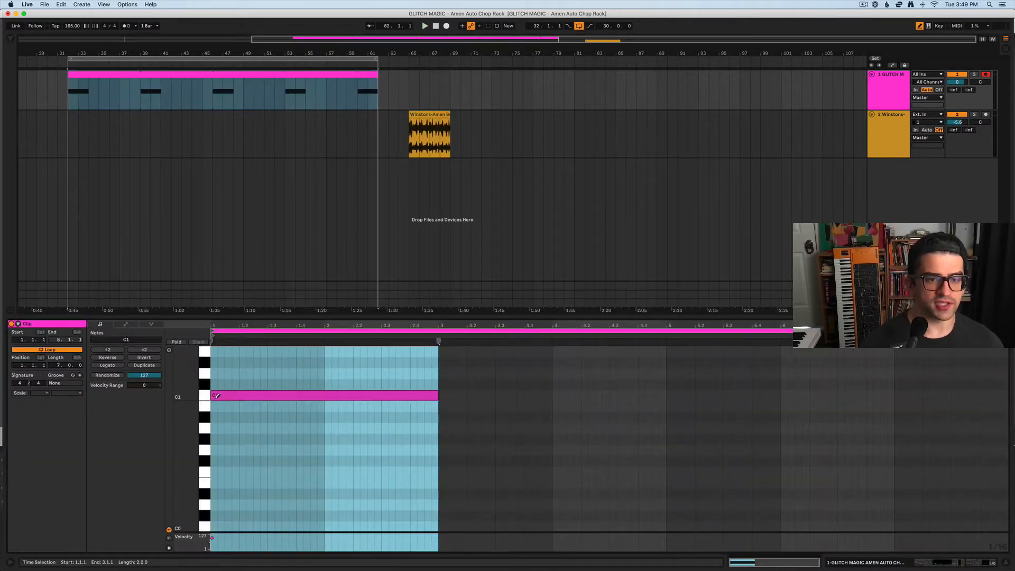
key("shift+Tab")
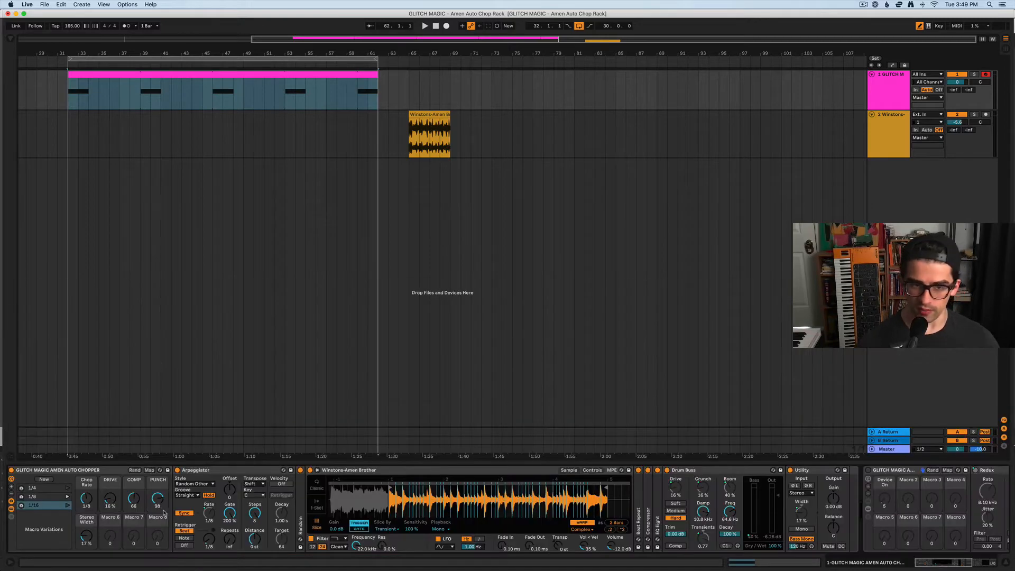
Play the MIDI clip through the auto chopper rack and look over its Arpeggiator and Simpler devices.
key("space")
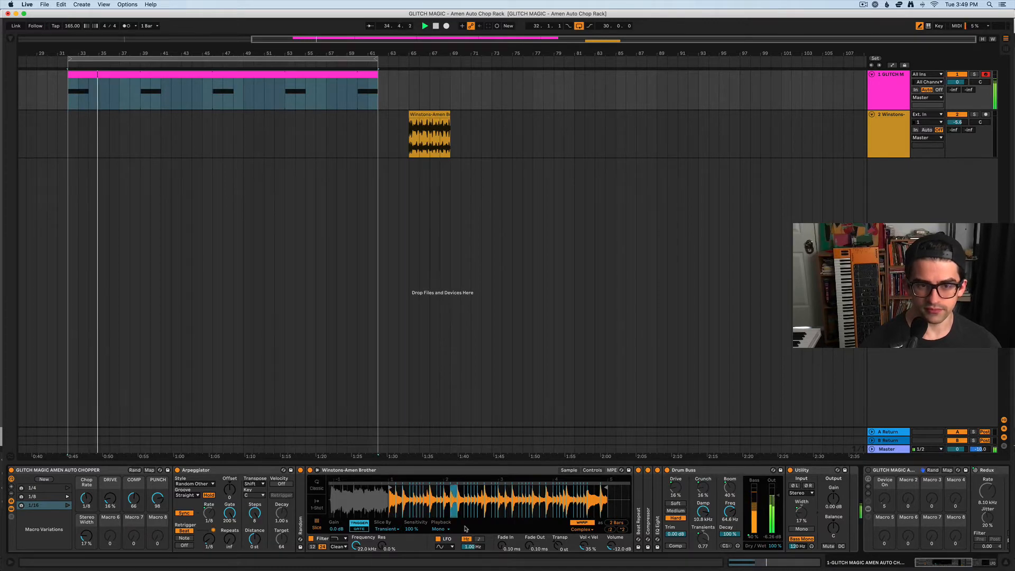
key("space")
scroll(420, 521, "right", 1)
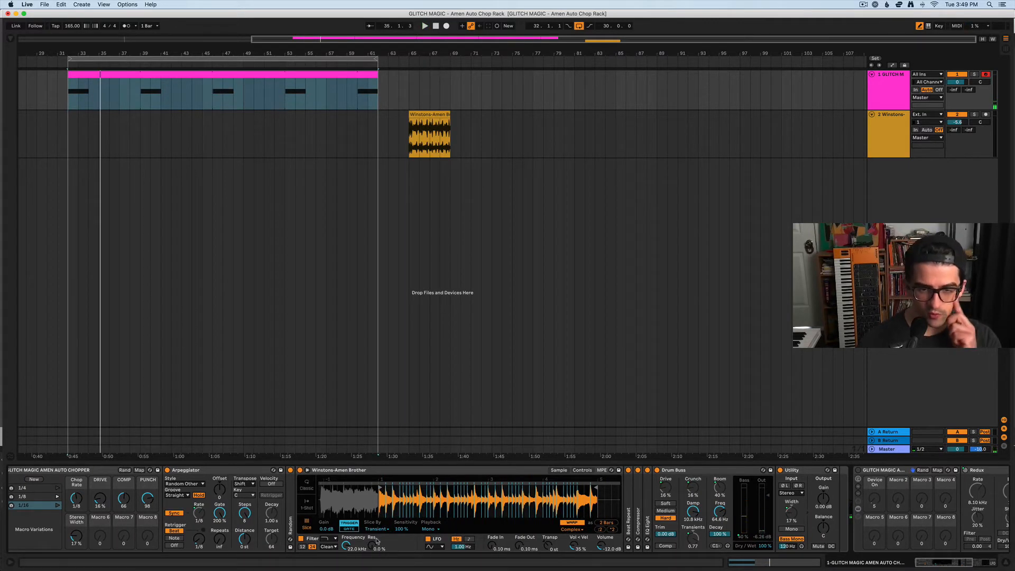
scroll(442, 497, "left", 1)
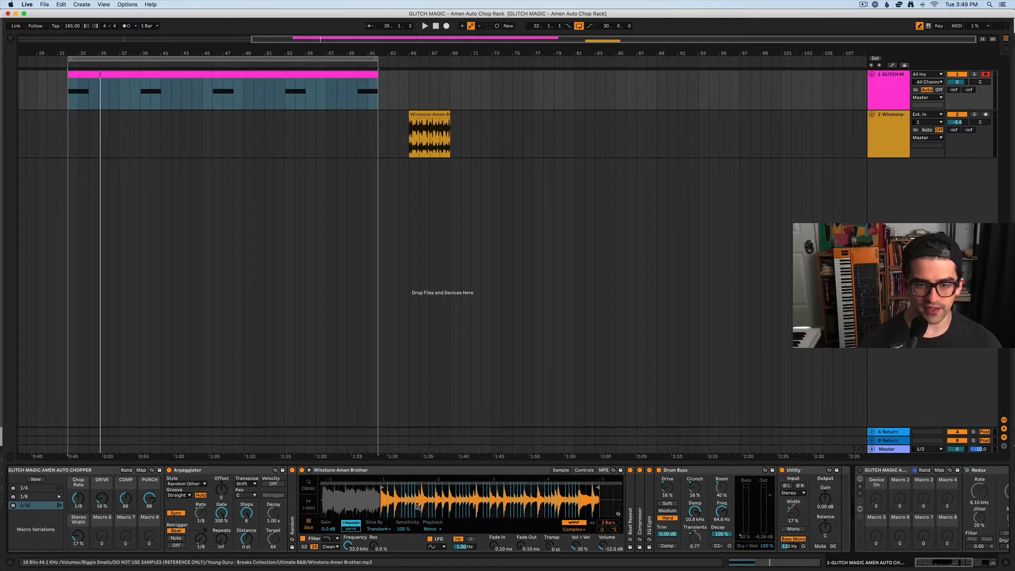
scroll(368, 530, "left", 1)
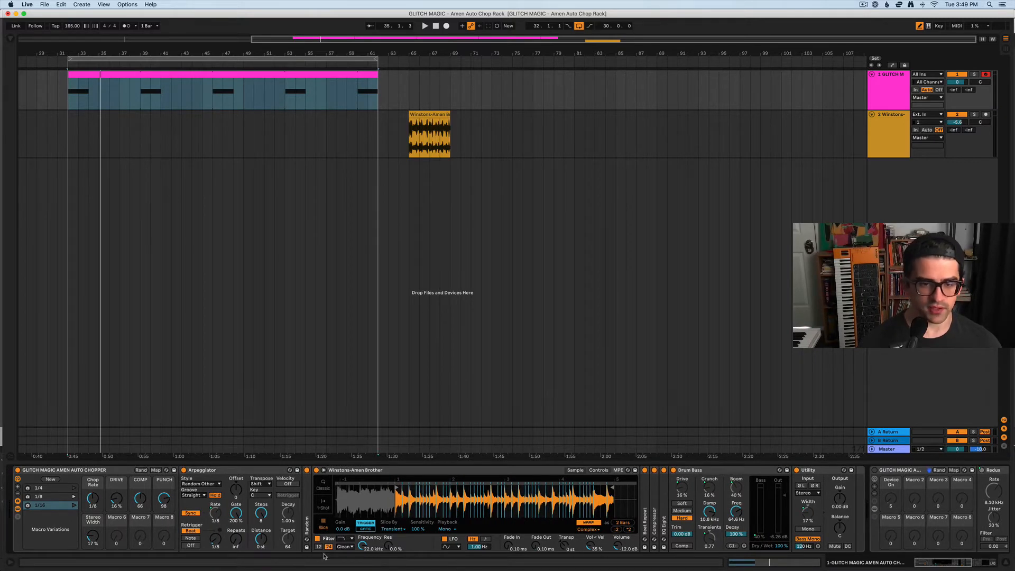
Try slicing the Amen sample by Beat in Simpler and audition the resulting chops.
left_click(394, 529)
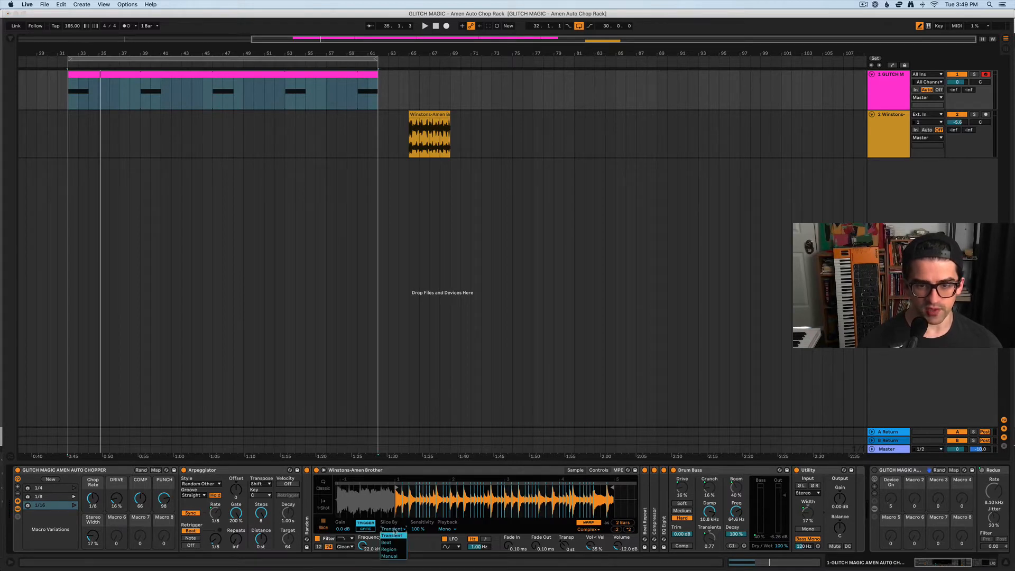
left_click(396, 543)
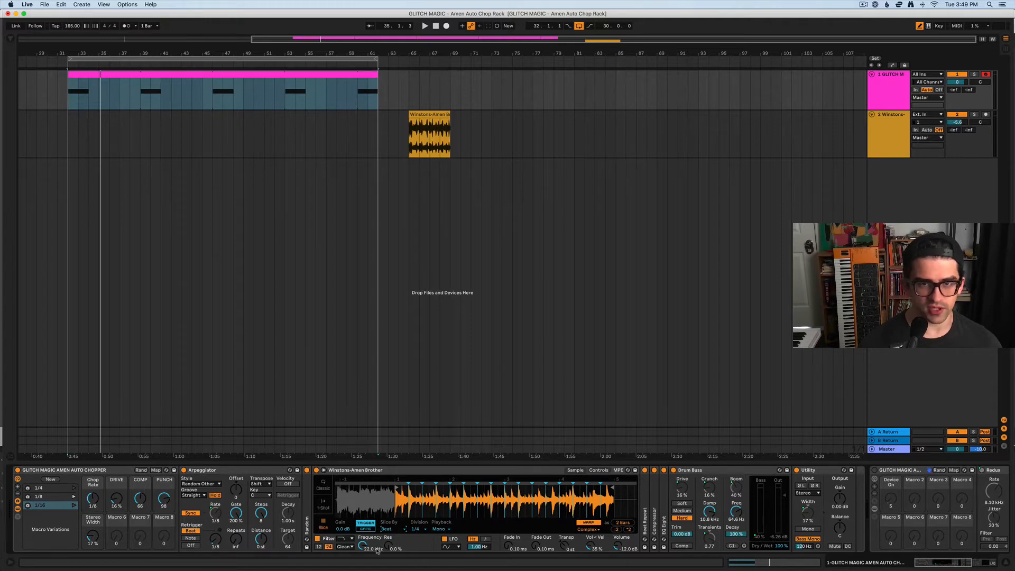
key("space")
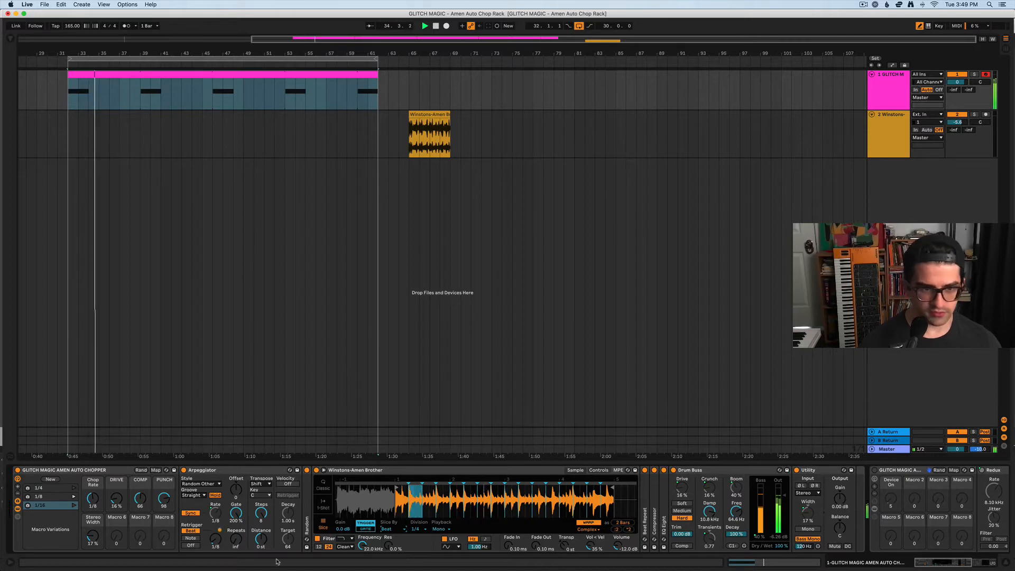
key("space")
Examine where the beat slice markers fall on the Amen waveform in Simpler, around beat 1.2.
left_click_drag(439, 493, 439, 505)
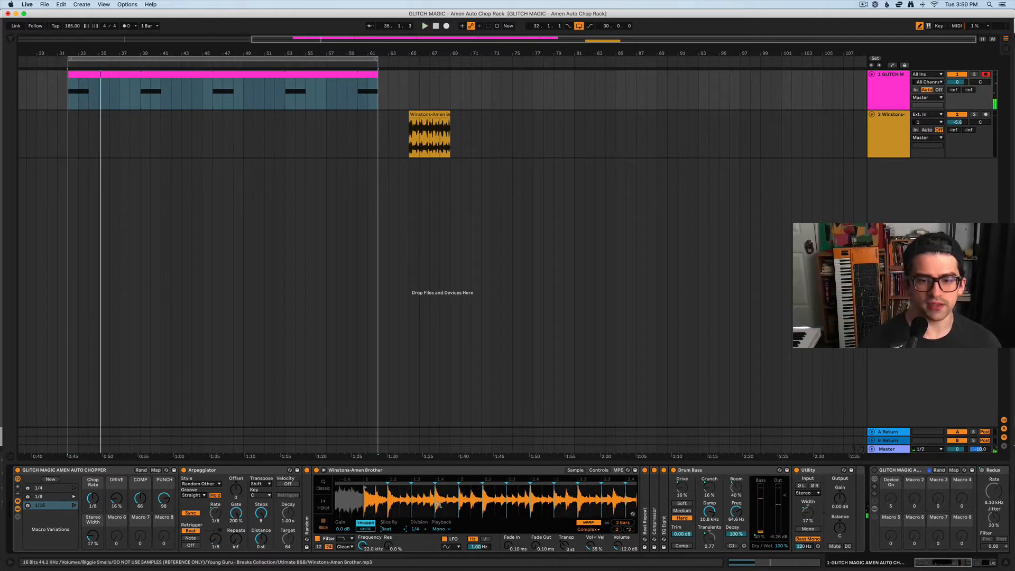
scroll(438, 505, "up", 8)
scroll(438, 506, "left", 5)
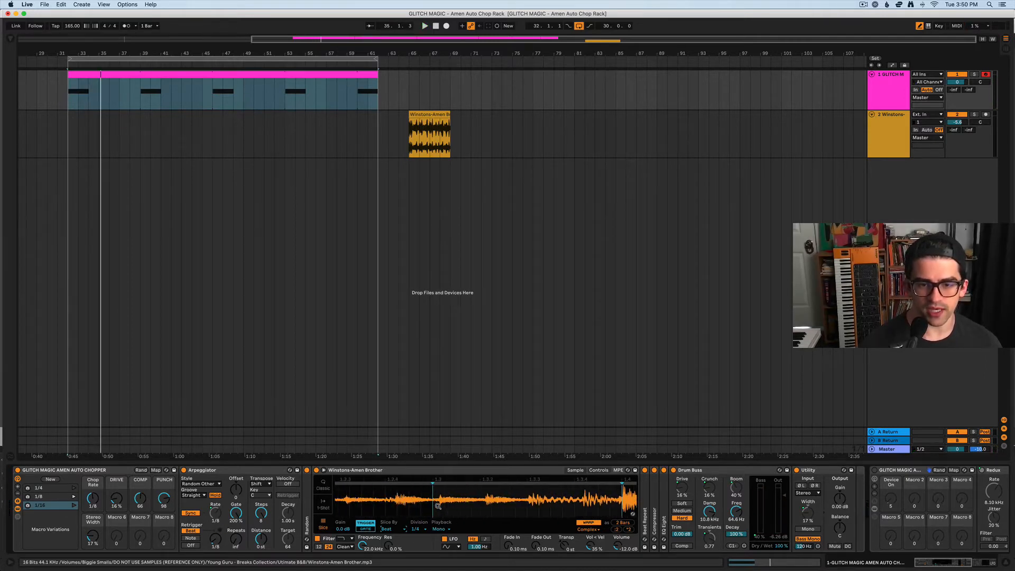
scroll(433, 484, "left", 1)
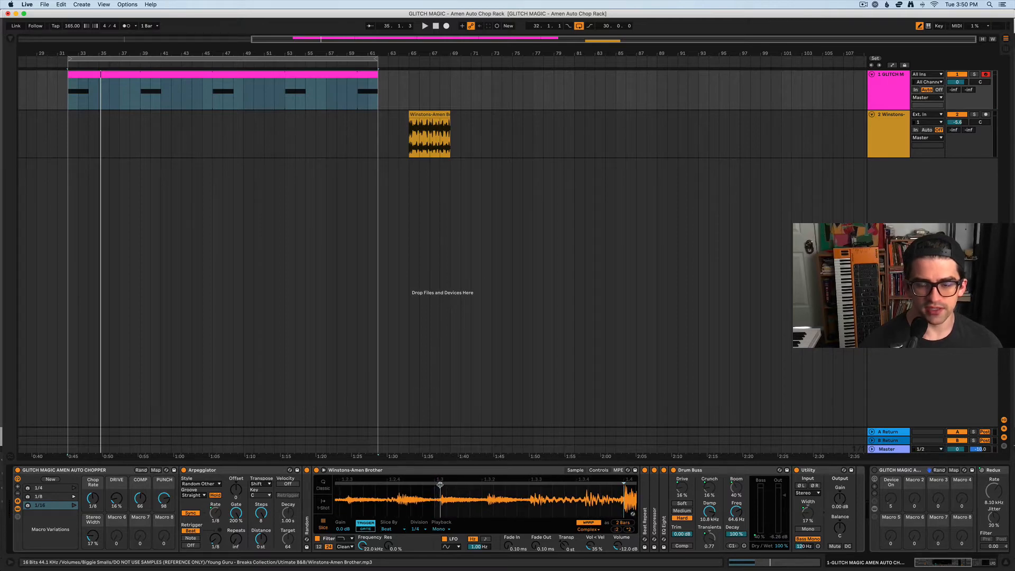
scroll(422, 505, "left", 5)
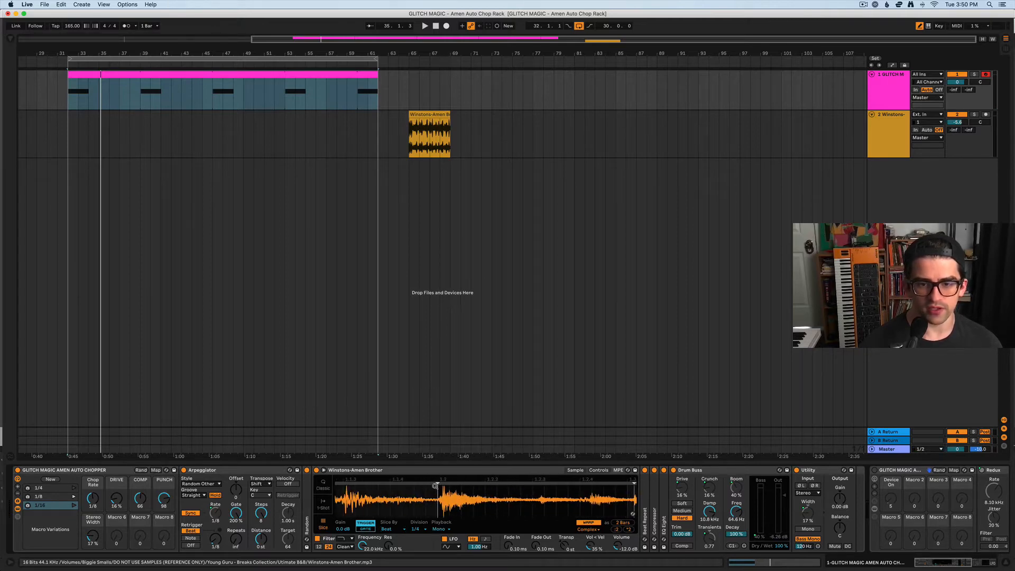
scroll(417, 496, "left", 5)
scroll(418, 507, "down", 5)
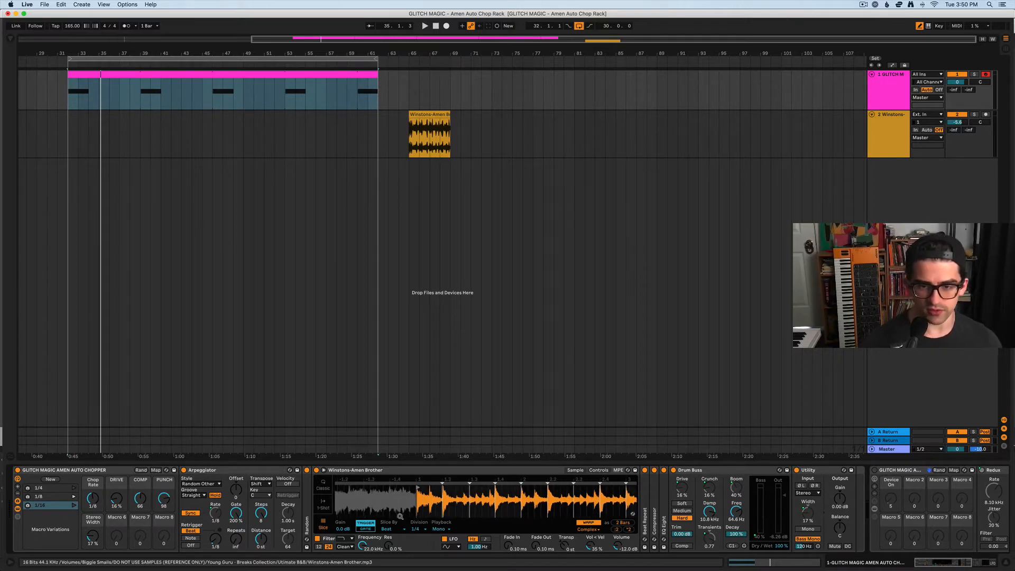
scroll(407, 512, "up", 4)
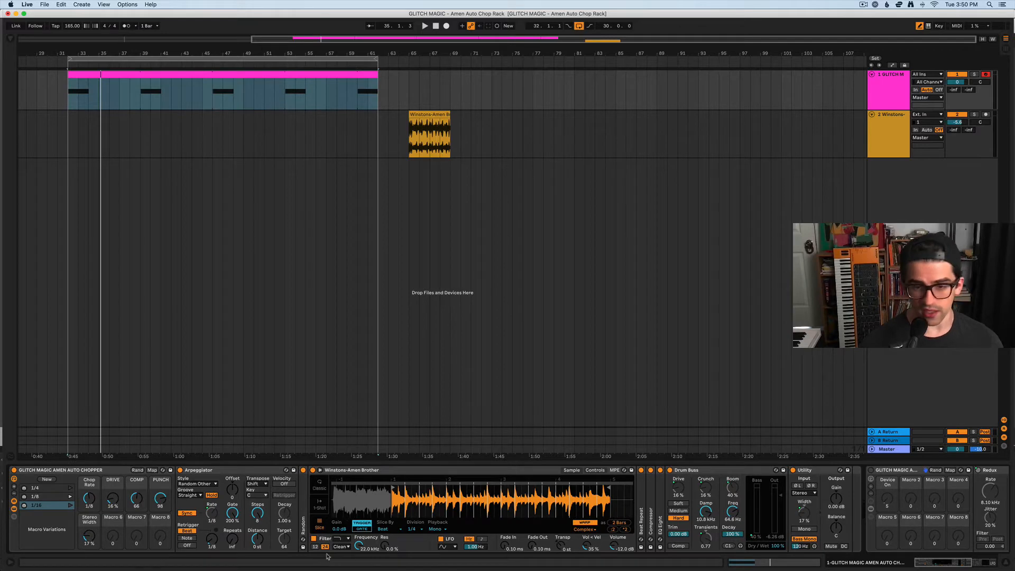
Slice the Amen sample by Transient in Simpler, start playback and set the slice Sensitivity to 50 %.
left_click(388, 529)
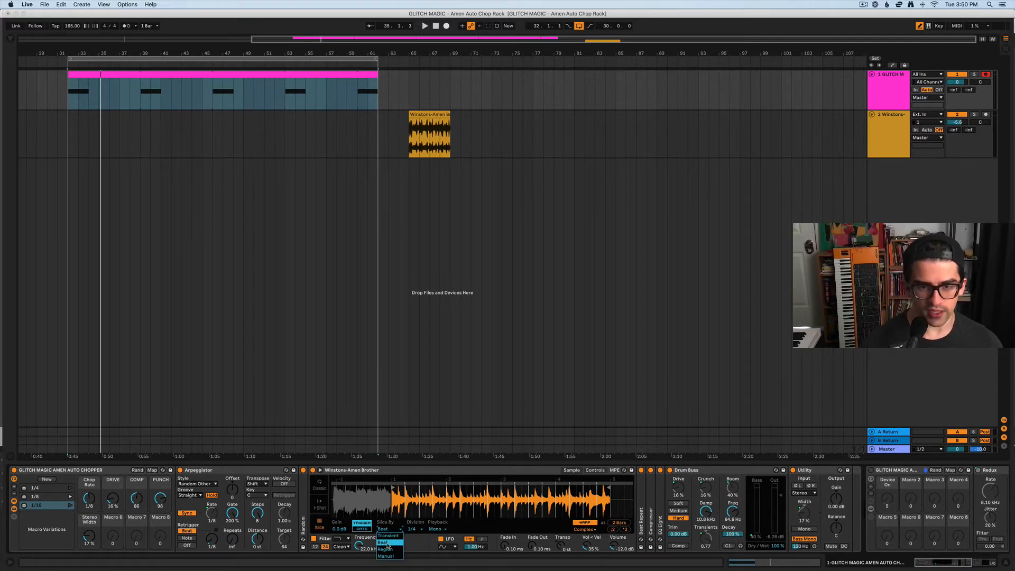
left_click(387, 535)
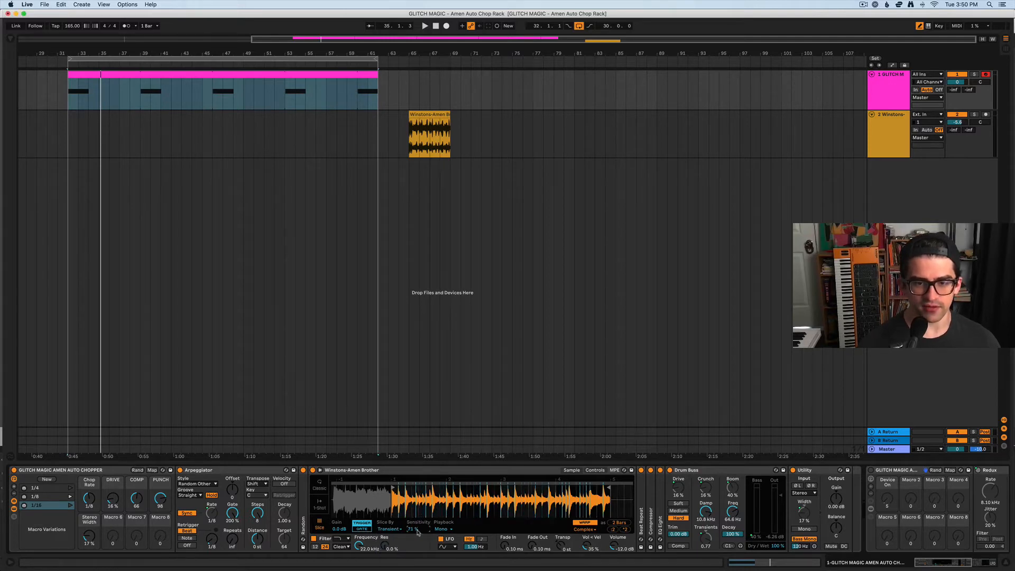
key("space")
left_click_drag(418, 532, 421, 536)
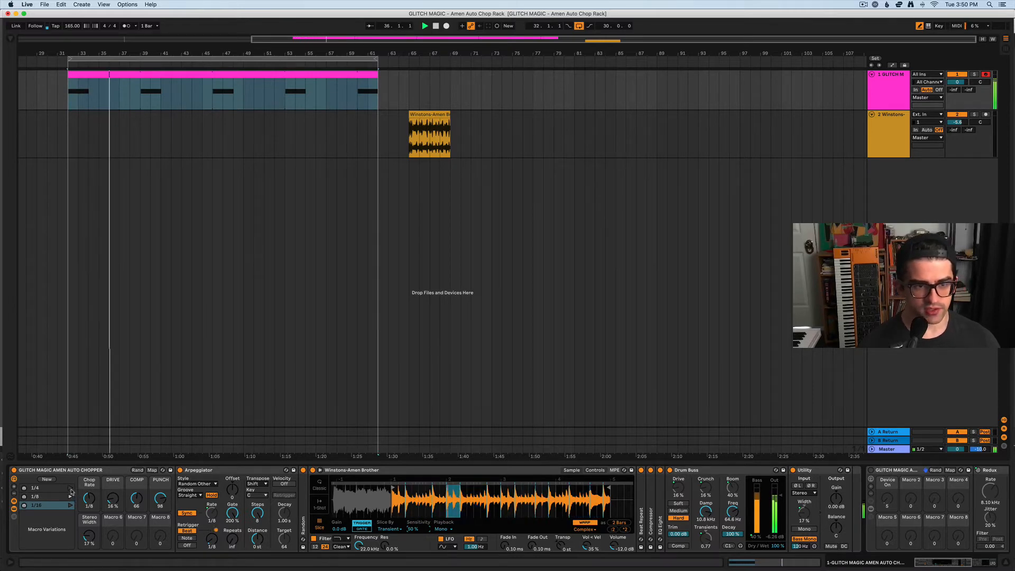
Recall the auto chopper rack's 1/16 macro variation and then the 1/8 variation during playback, then stop.
left_click(70, 505)
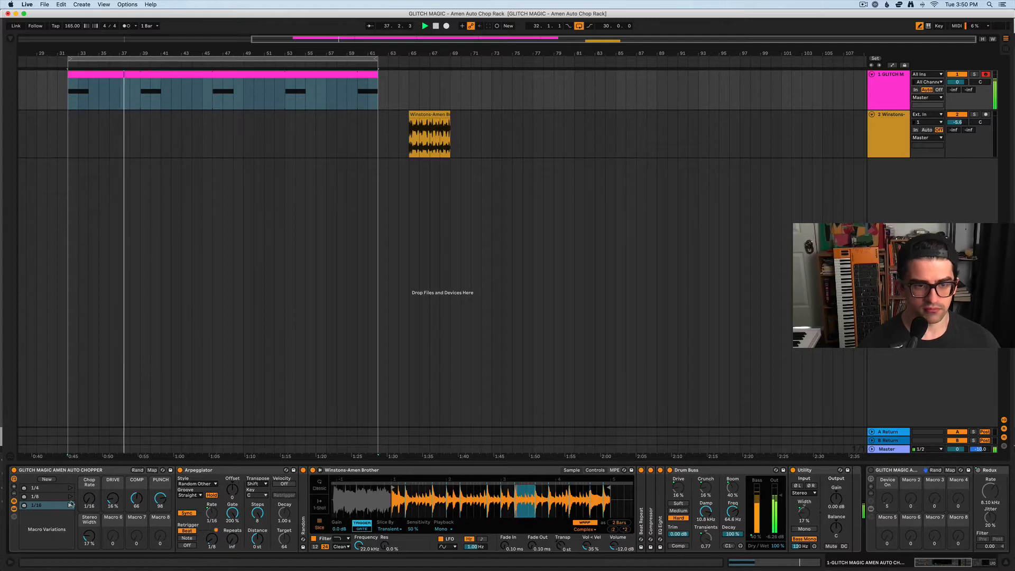
left_click(69, 497)
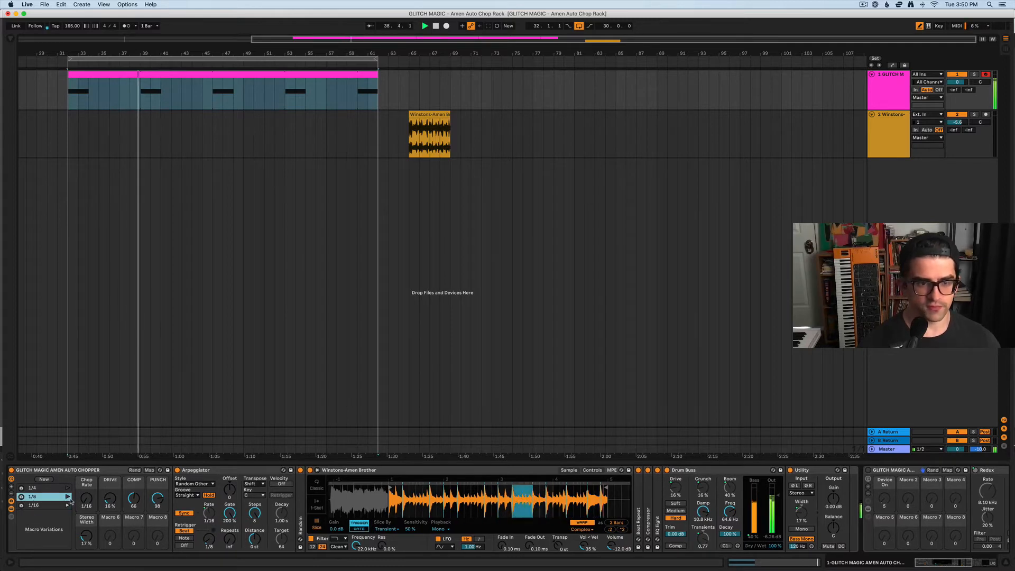
key("space")
scroll(284, 539, "left", 1)
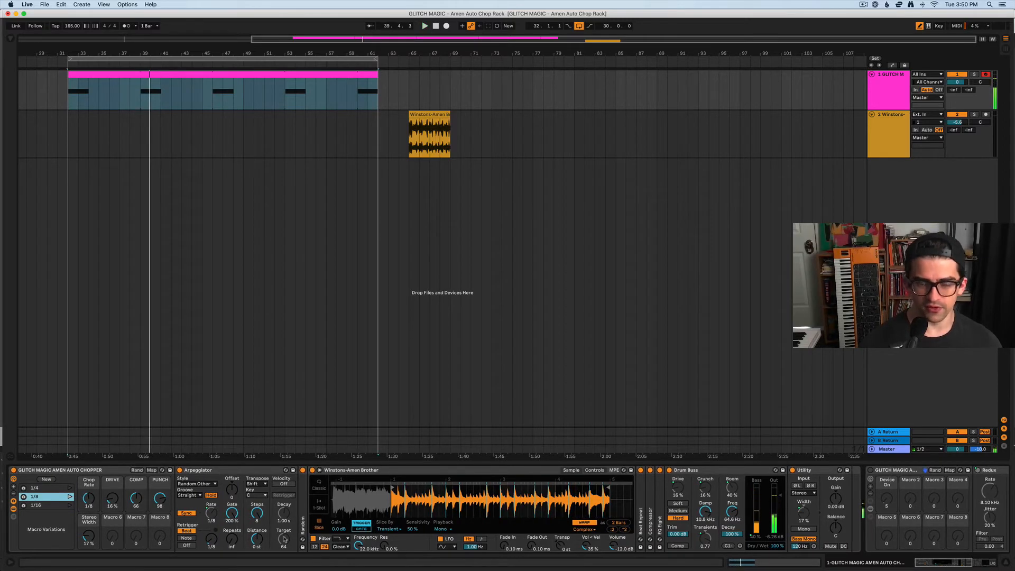
Turn on the second Glitch Magic rack after Utility and audition the chops through its effects.
scroll(193, 491, "right", 10)
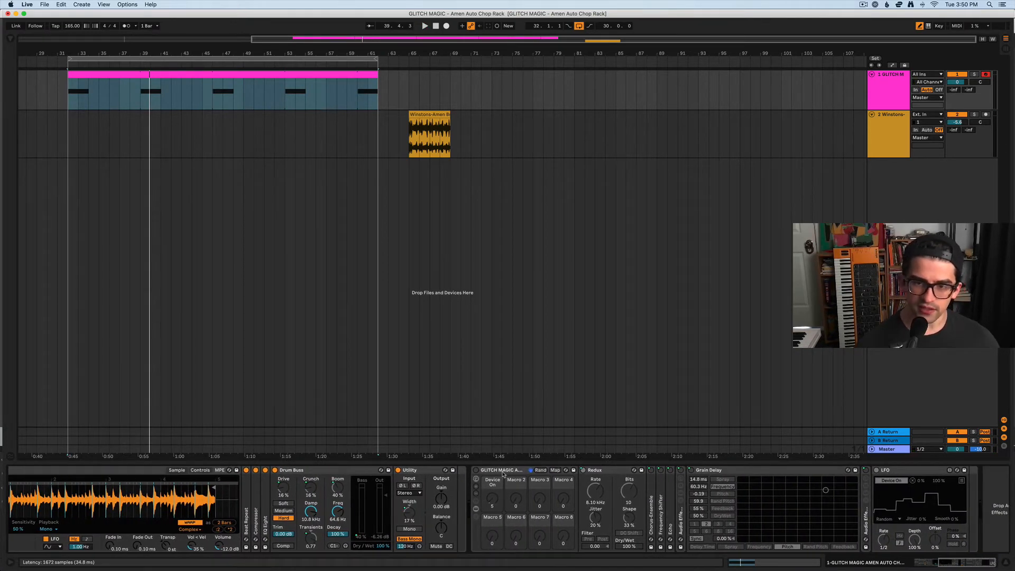
left_click(502, 470)
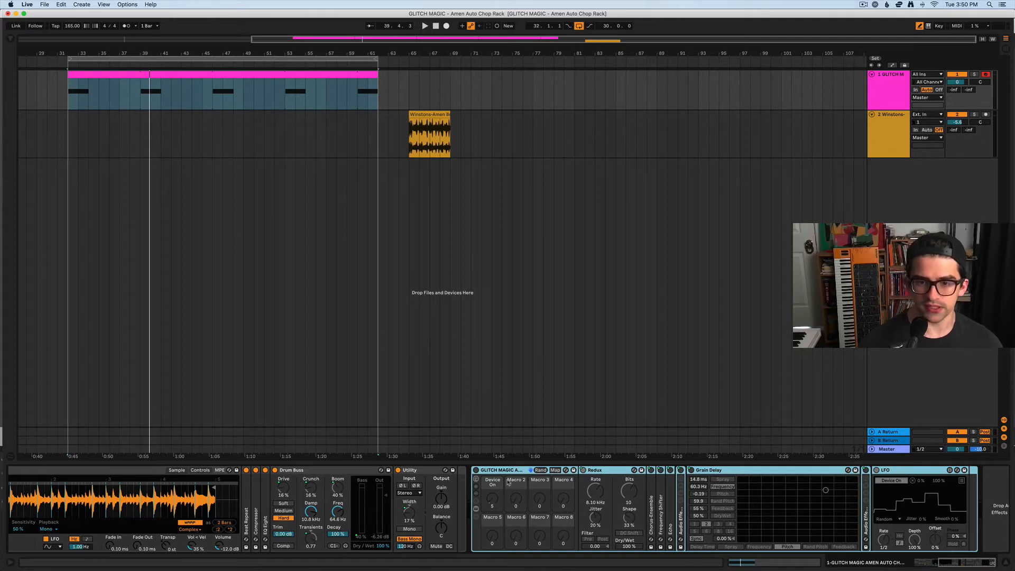
key("space")
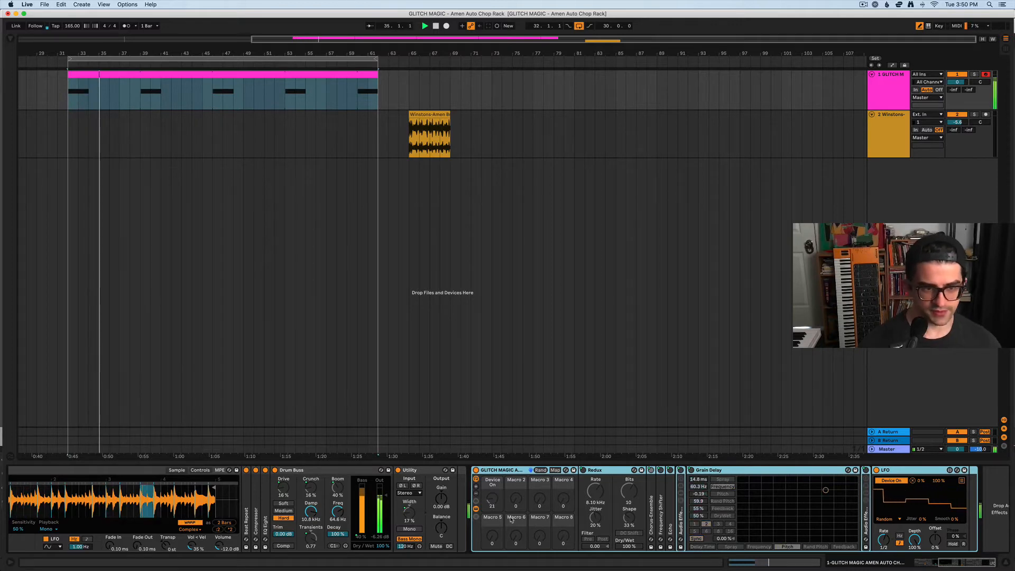
scroll(379, 534, "left", 10)
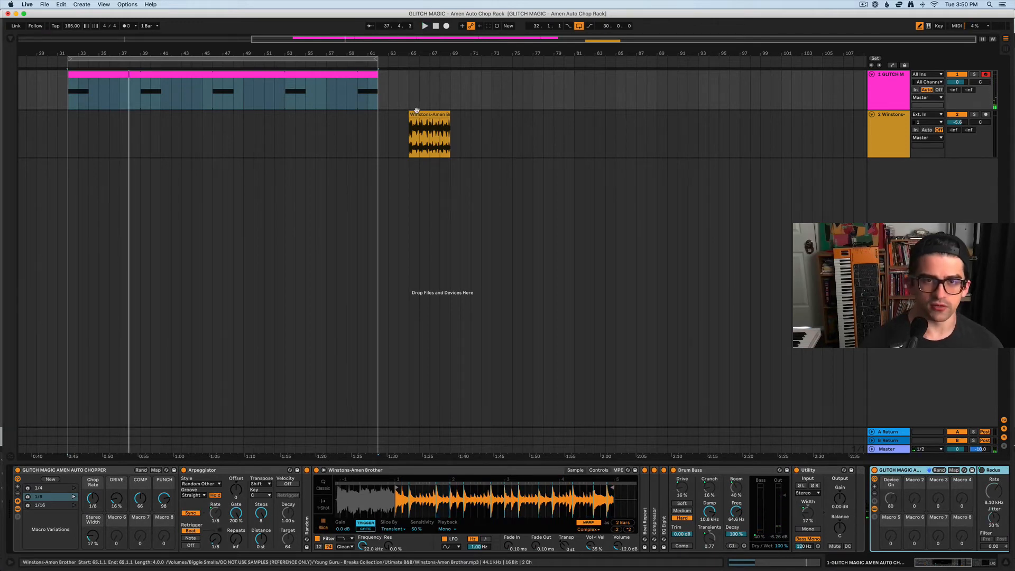
Move the Winstons-Amen Brother clip to 70.1.1 and insert a new audio track below the GLITCH MAGIC track.
left_click_drag(418, 114, 471, 117)
scroll(277, 135, "left", 2)
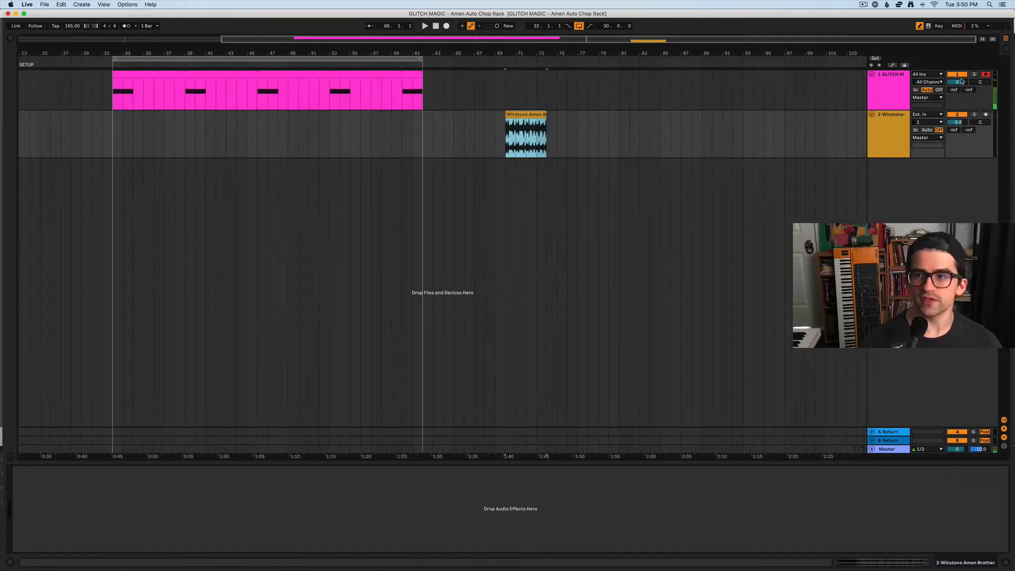
left_click(891, 88)
scroll(140, 507, "left", 7)
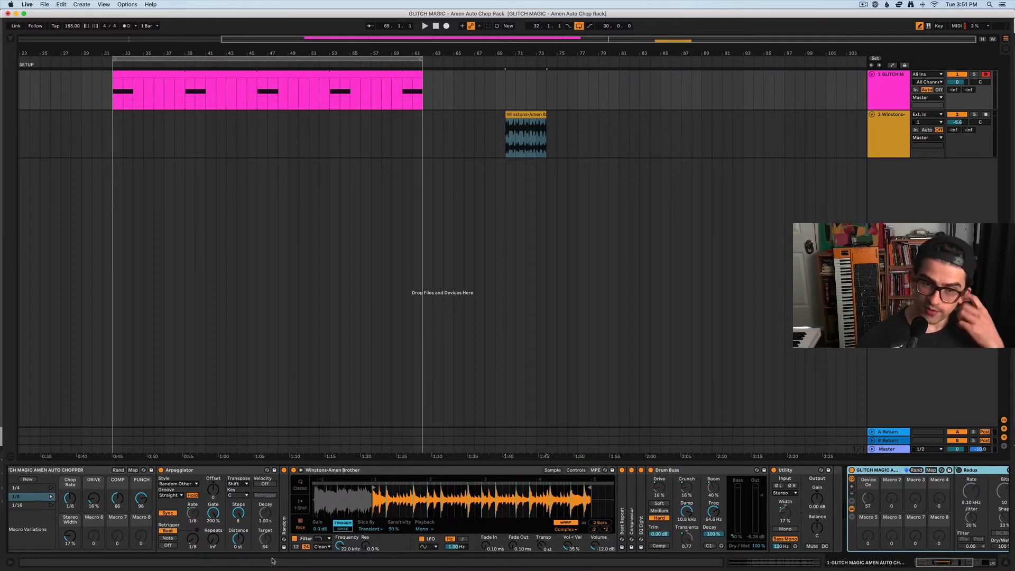
scroll(349, 520, "left", 1)
left_click(884, 88)
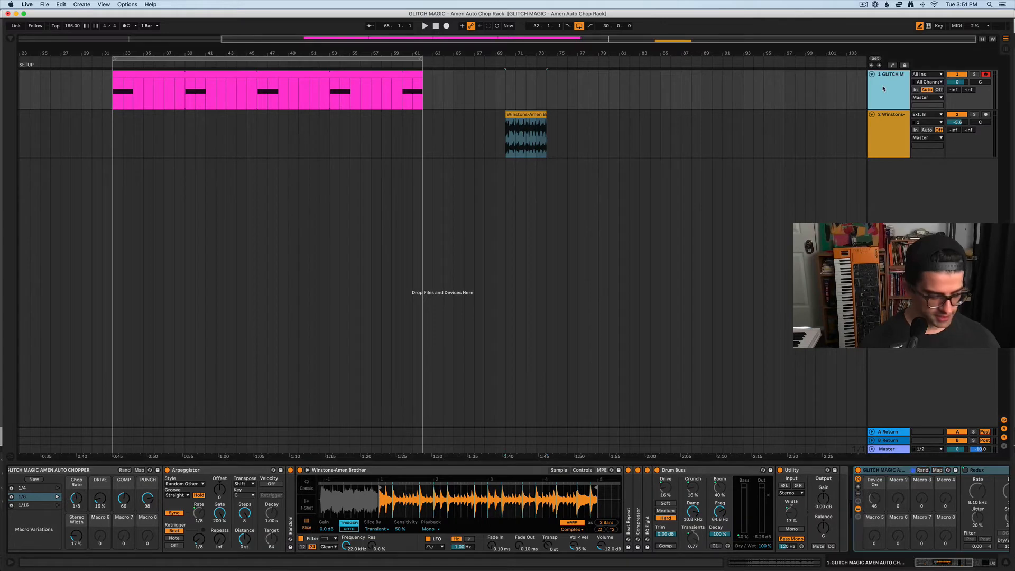
key("super+t")
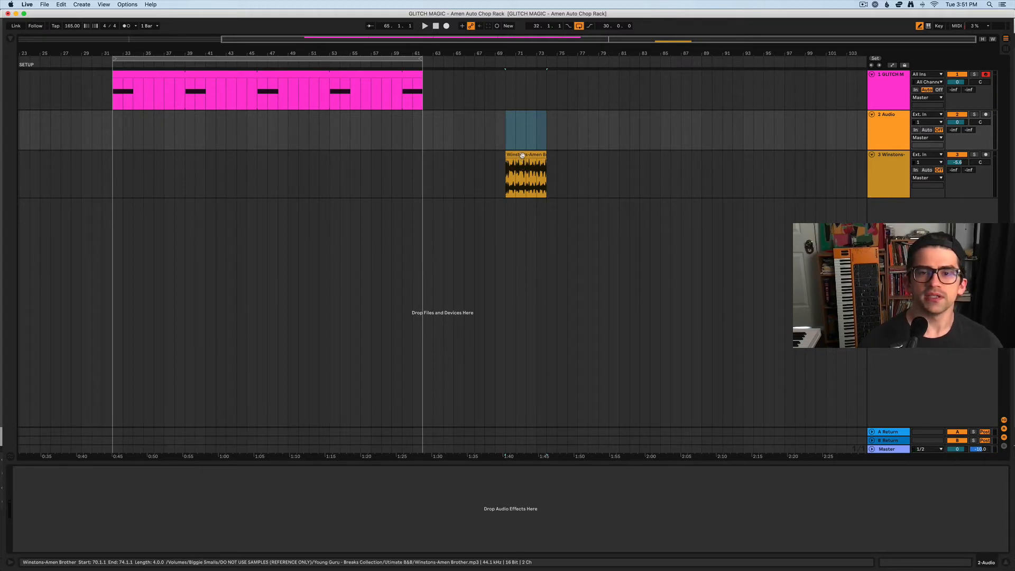
Move the Winstons-Amen Brother clip to about bar 90 and place the insert marker on the new audio track at 32.1.1.
left_click_drag(518, 161, 725, 161)
left_click(113, 134)
left_click(113, 134)
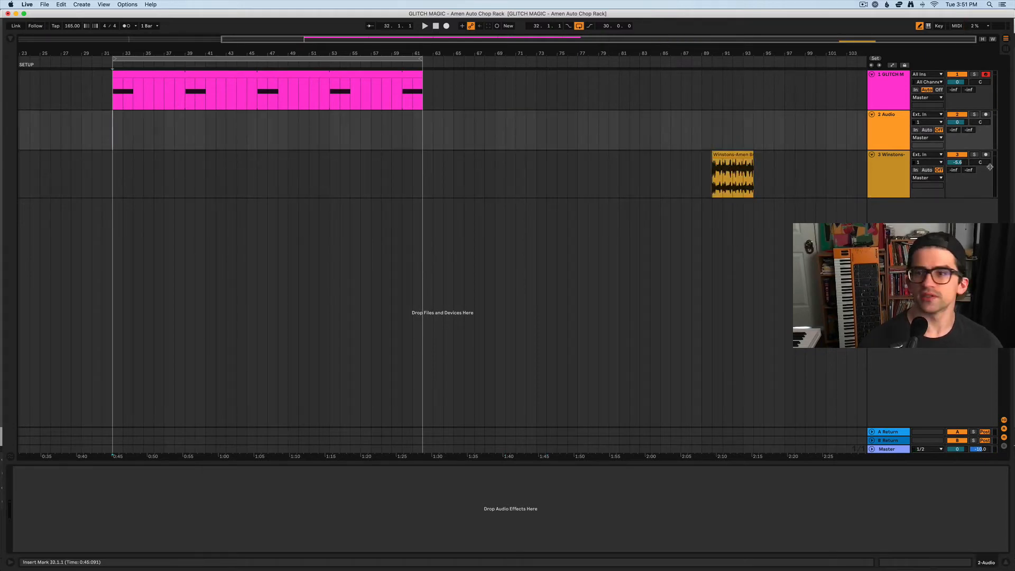
Arm the new audio track for recording and set its audio input to 1-GLITCH MAGIC AMEN AUTO CHOPPER.
left_click(987, 114)
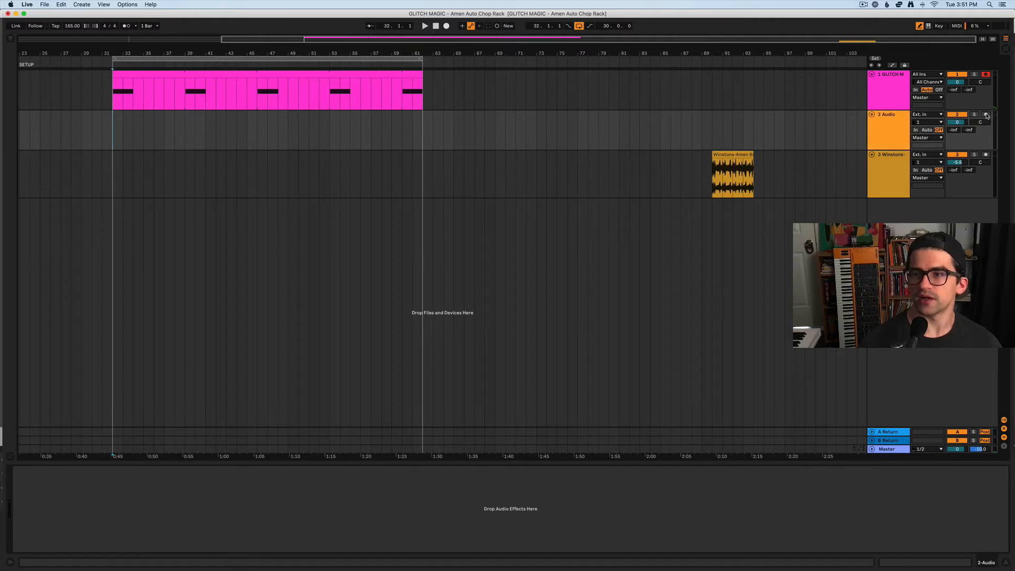
left_click(933, 114)
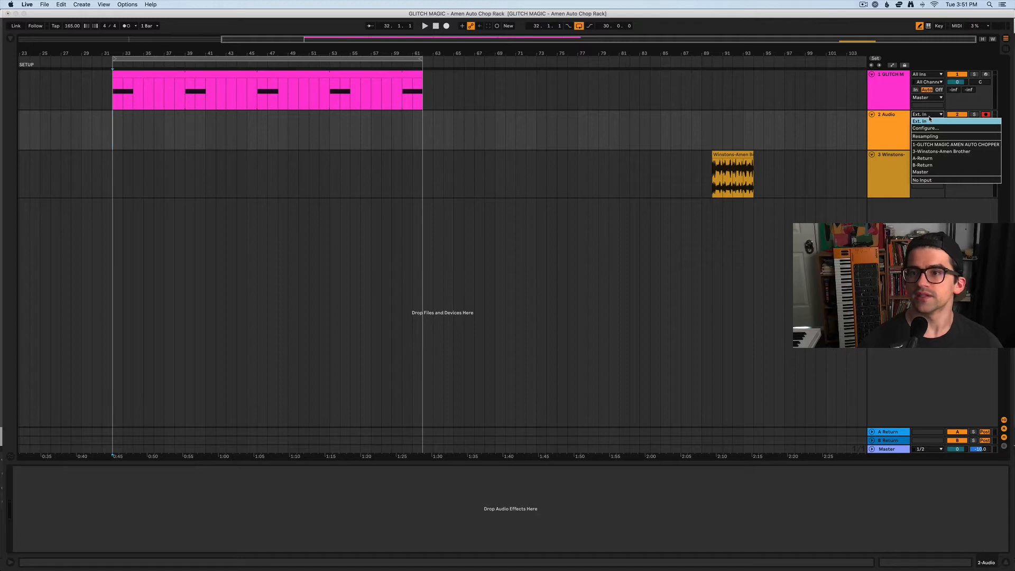
left_click(925, 144)
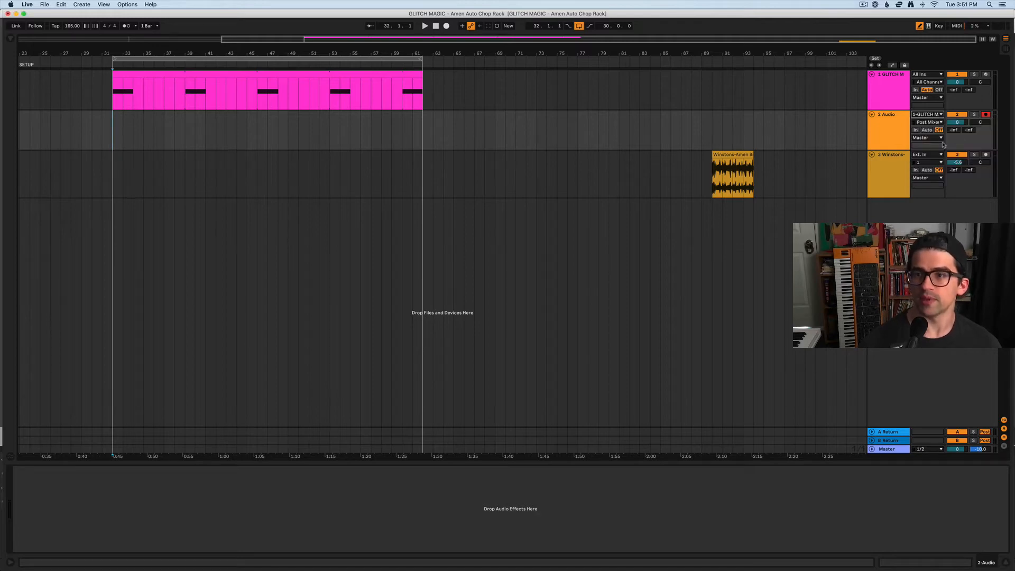
Play the MIDI clip to check the signal routed into the armed audio track and review the second Glitch Magic rack.
key("space")
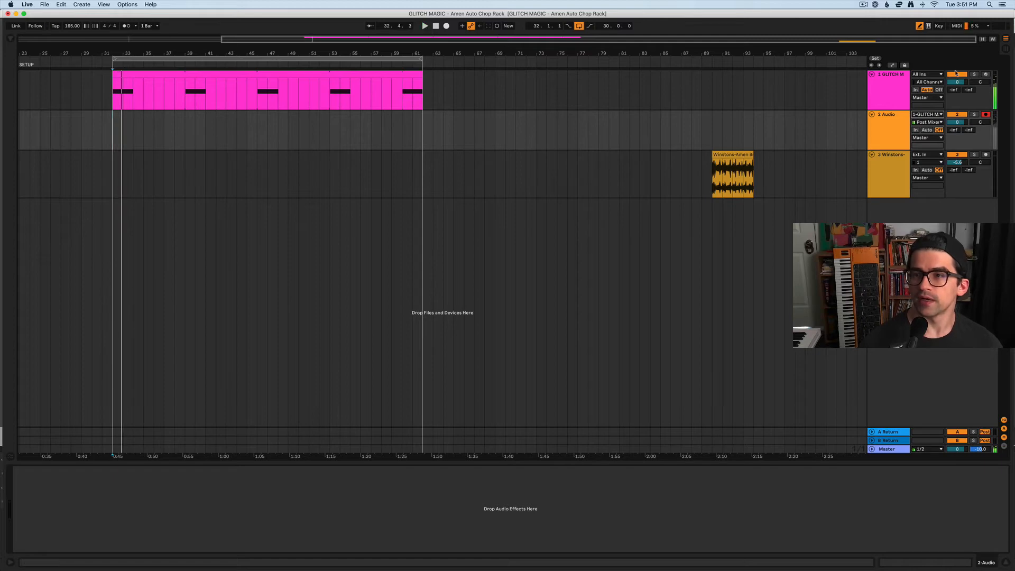
left_click(956, 74)
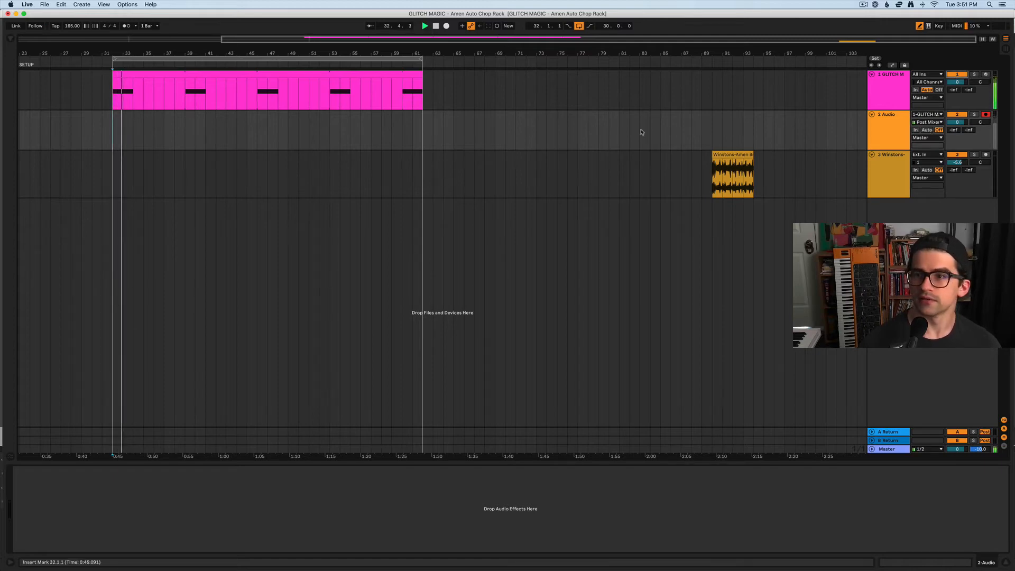
left_click(889, 90)
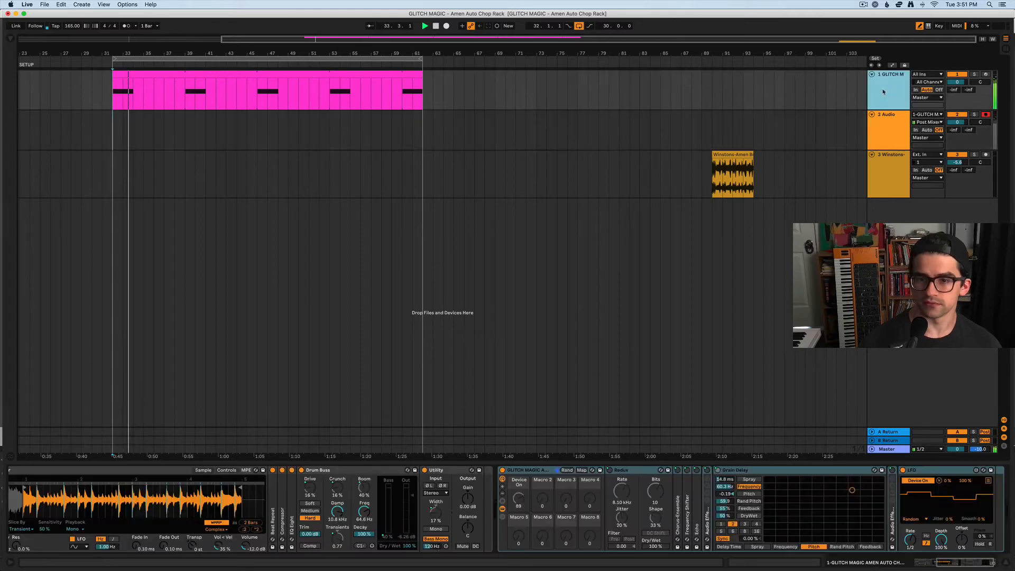
left_click(504, 471)
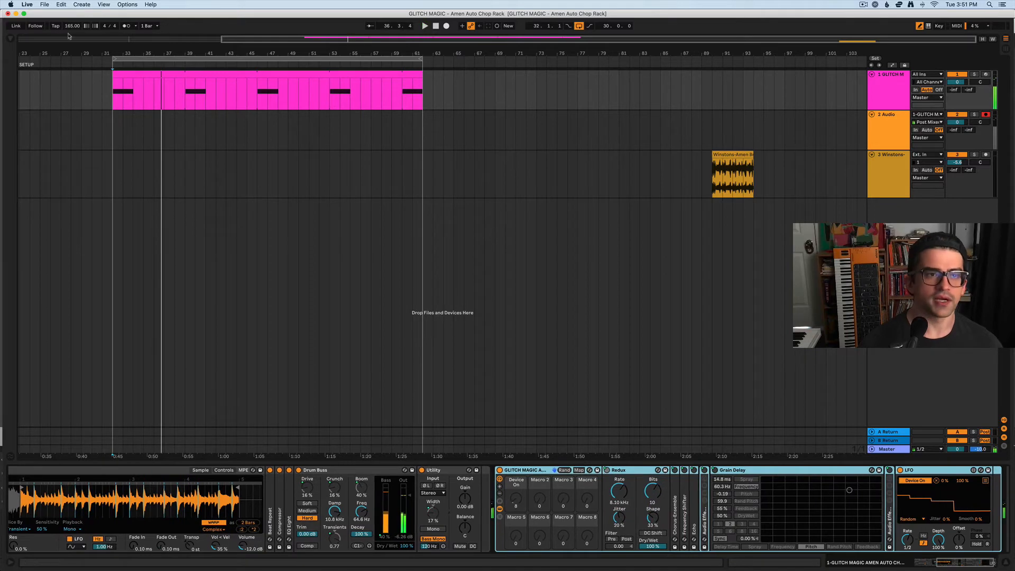
Record the rack's output onto the armed audio track from 32.1.1 and show the GLITCH MAGIC AMEN AUTO CHOPPER macros.
left_click(112, 145)
key("space")
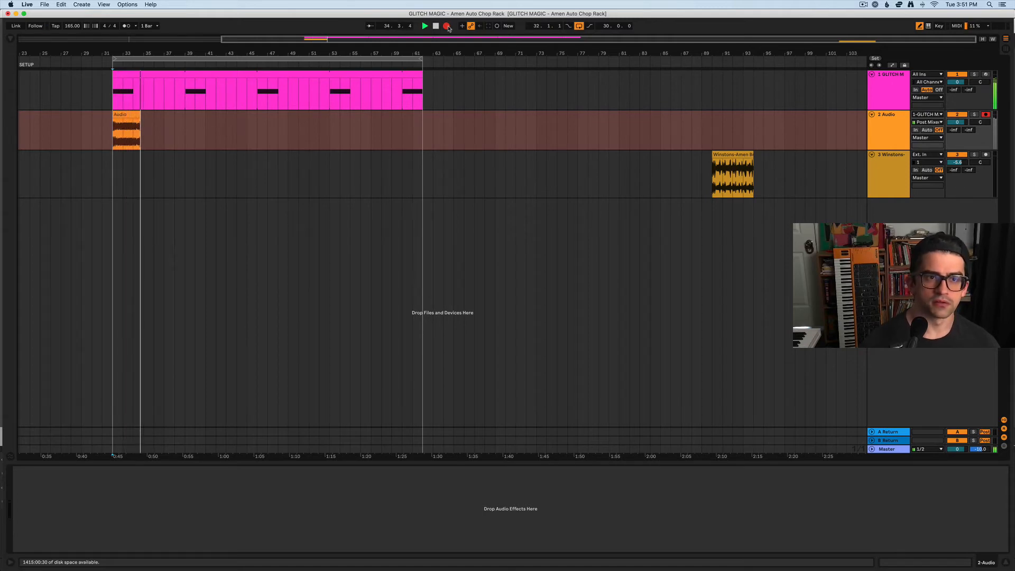
left_click(838, 95)
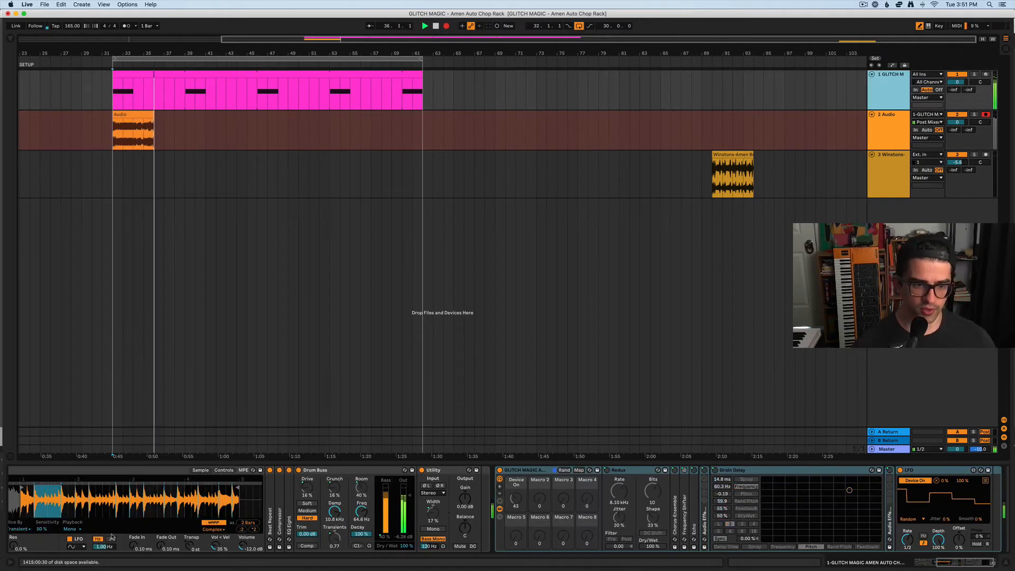
scroll(112, 538, "left", 10)
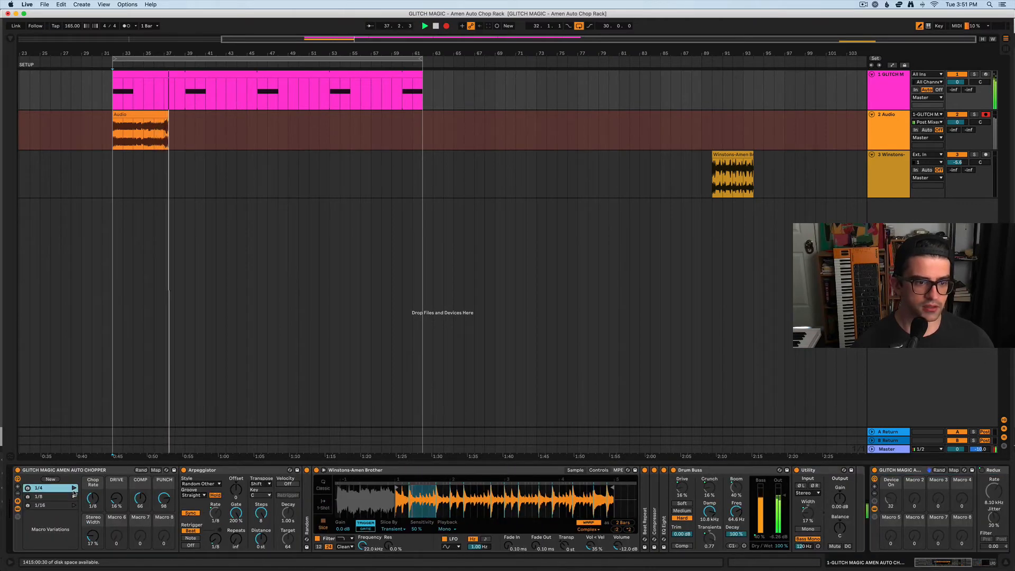
During recording, alternate the rack's macro variations by recalling 1/4, 1/8 and 1/4 again.
left_click(74, 489)
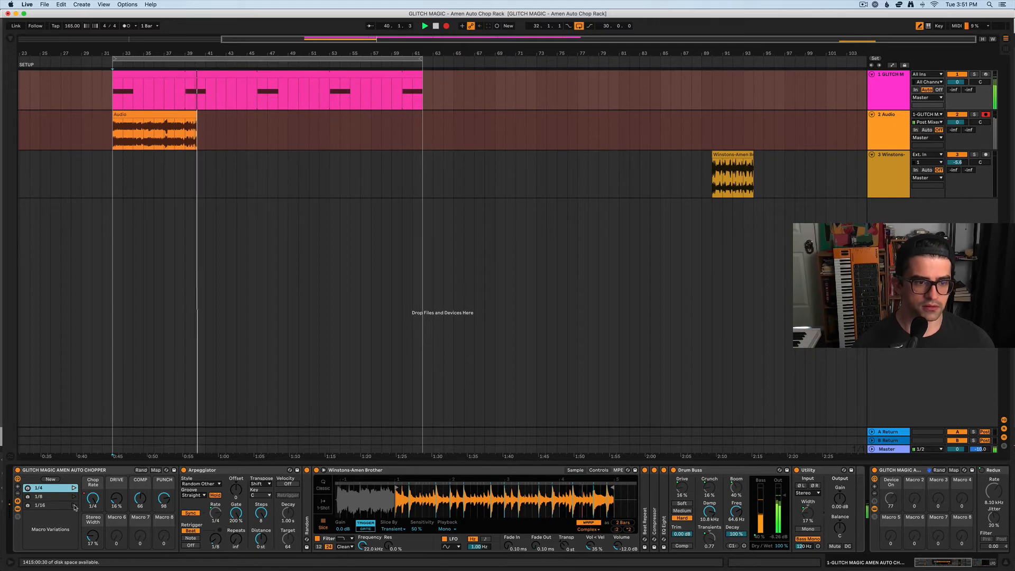
left_click(74, 497)
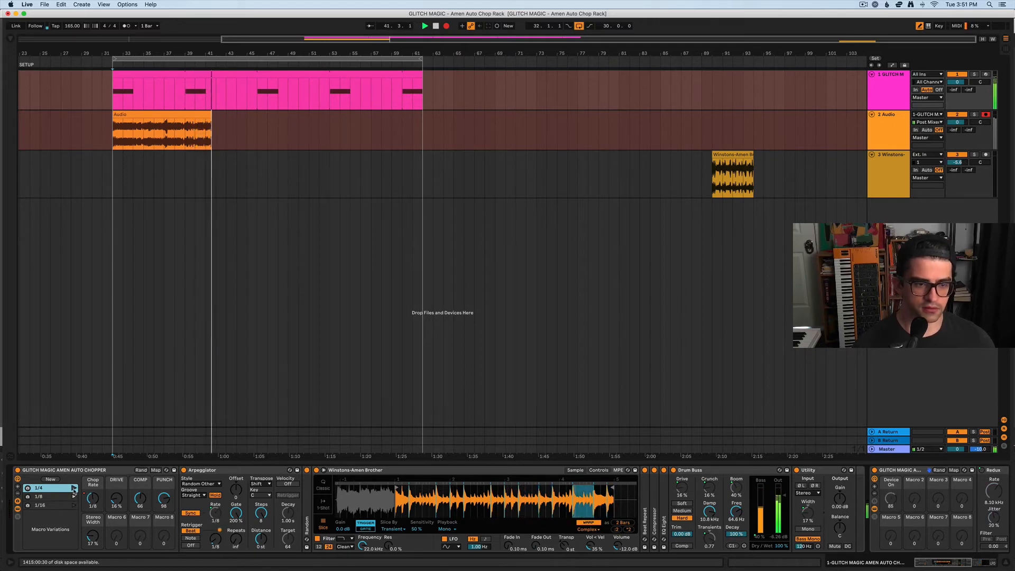
left_click(74, 488)
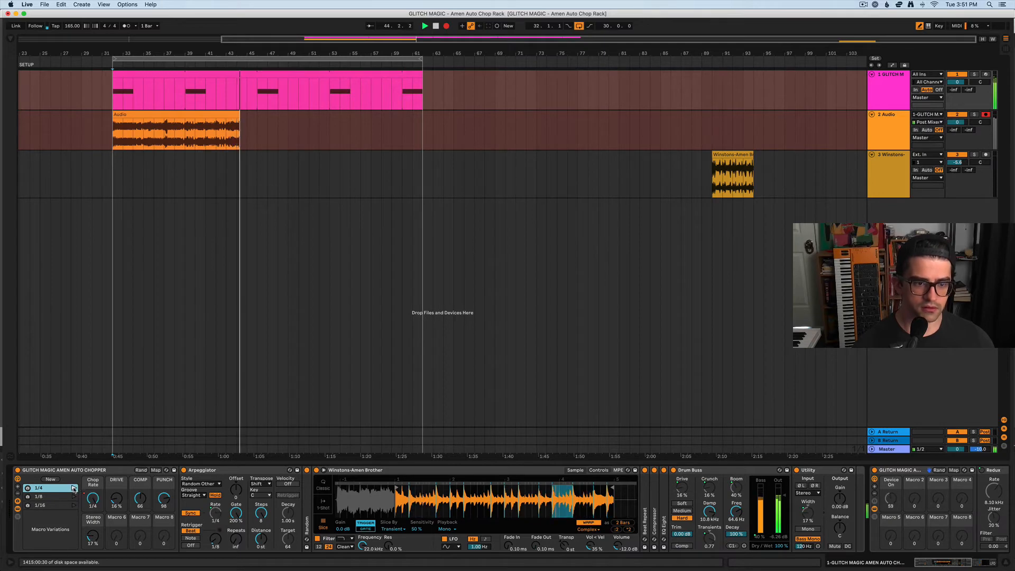
Raise the DRIVE macro to about 57% while recording, and recall the 1/8, 1/16 and 1/4 variations in turn.
left_click_drag(117, 499, 117, 469)
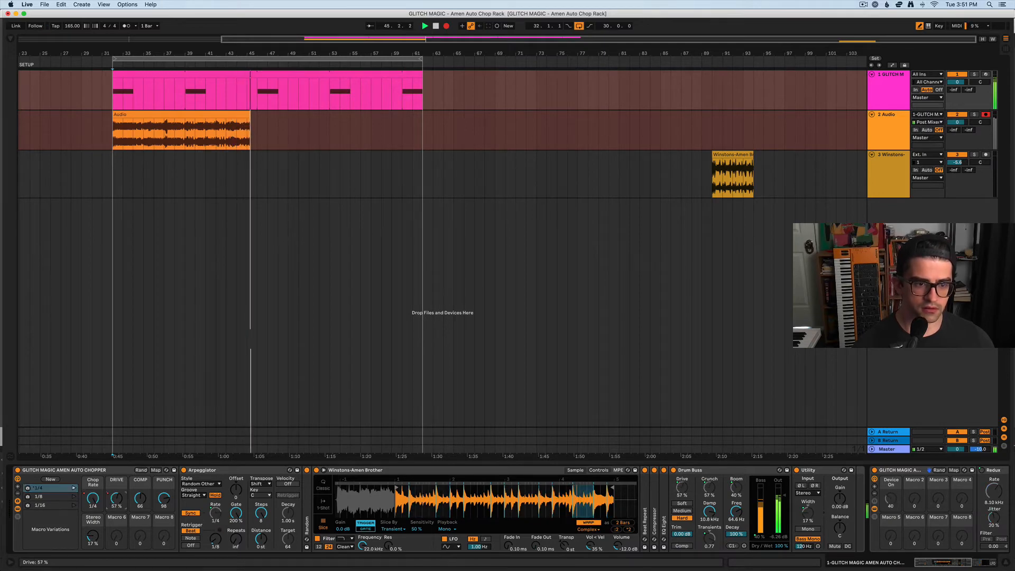
left_click(74, 497)
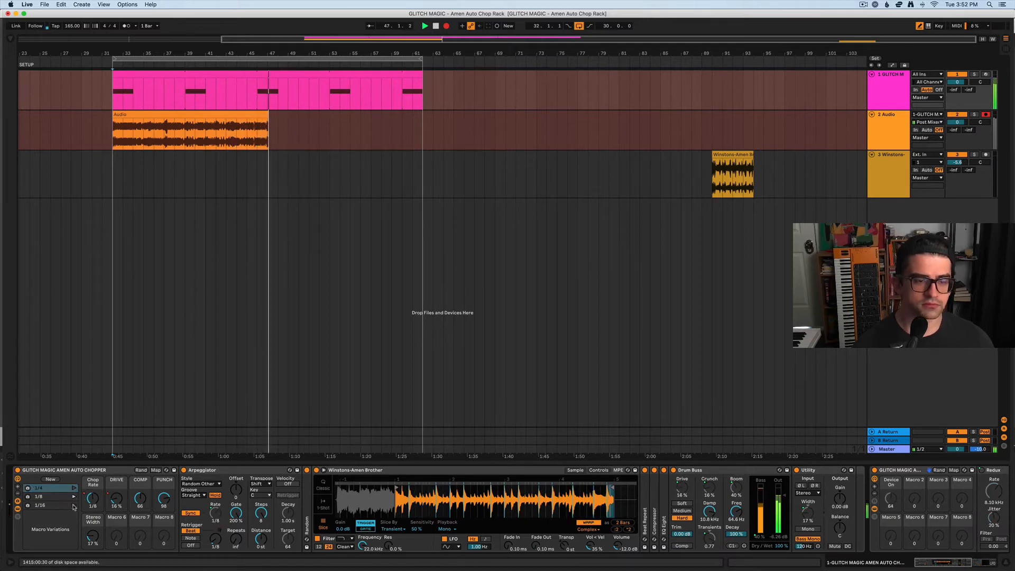
left_click(74, 505)
left_click(74, 488)
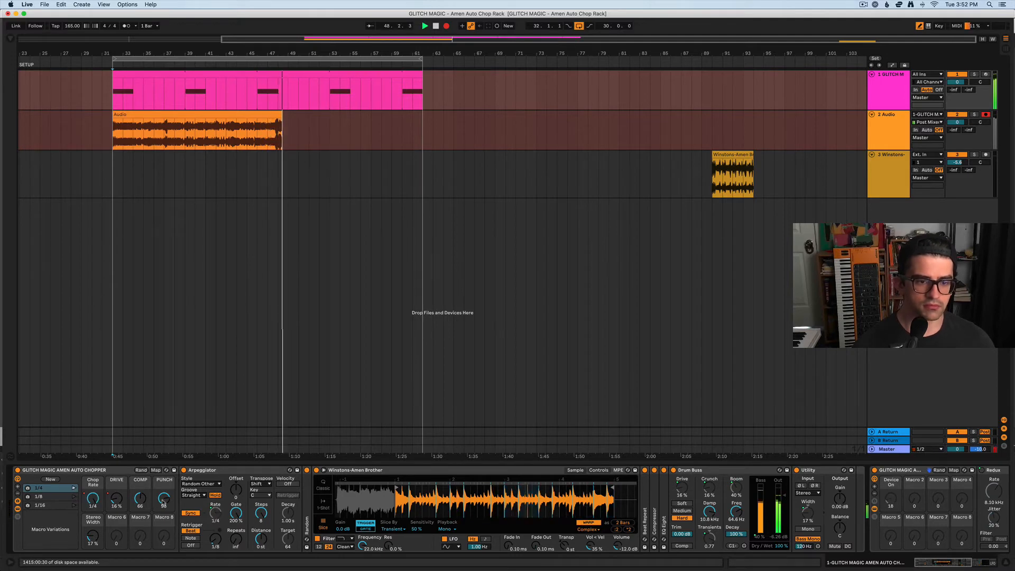
Raise PUNCH to 127, adjust Stereo Width, recall the 1/4 and 1/16 variations, and stop the recording.
left_click_drag(163, 504, 163, 486)
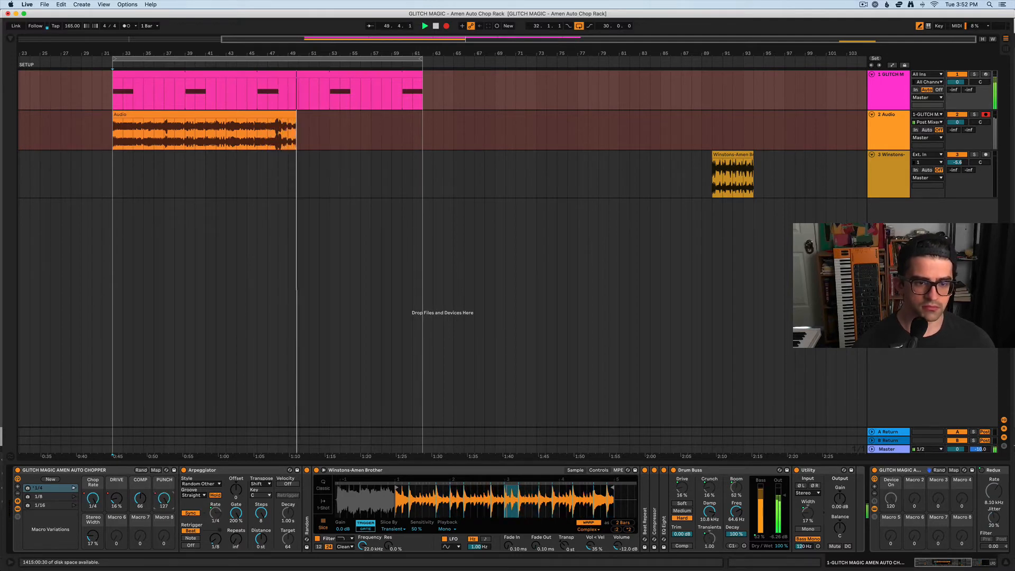
left_click_drag(93, 537, 92, 476)
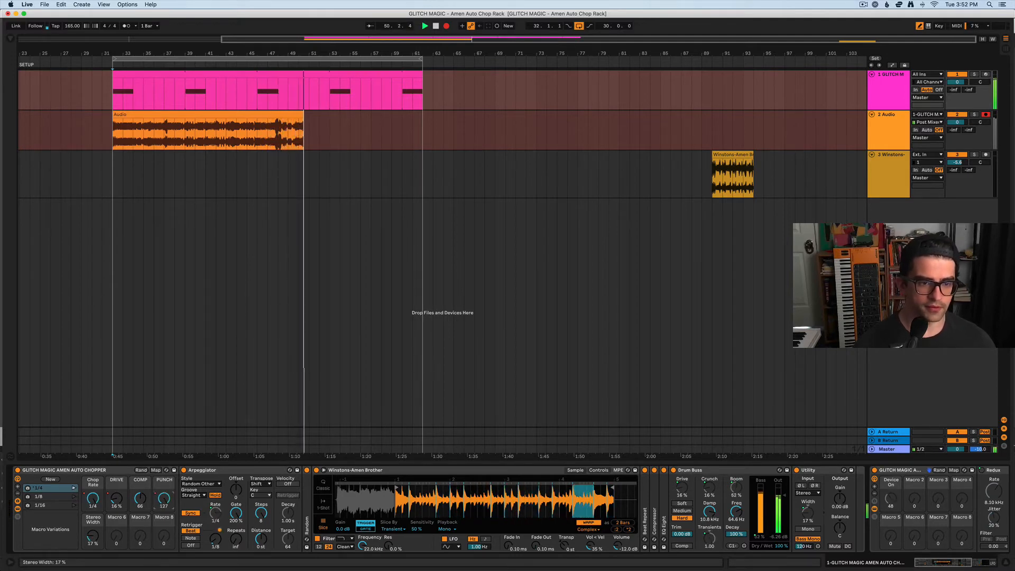
left_click(74, 488)
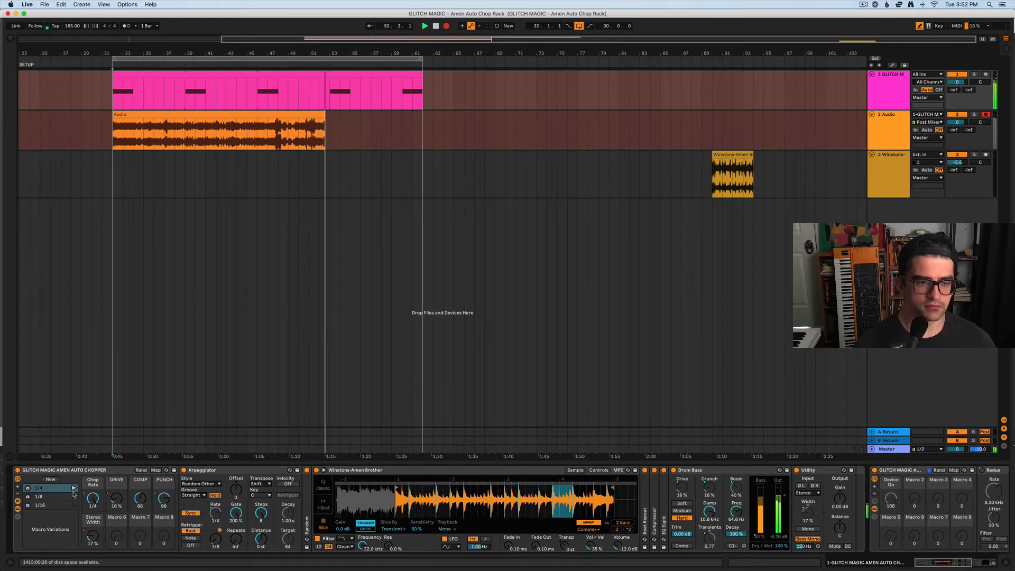
left_click(74, 505)
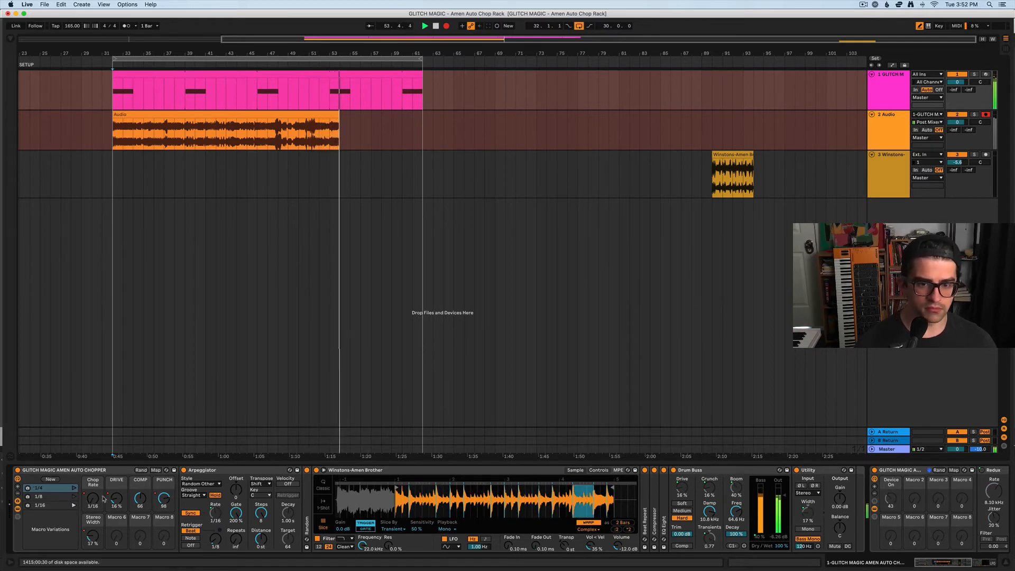
key("space")
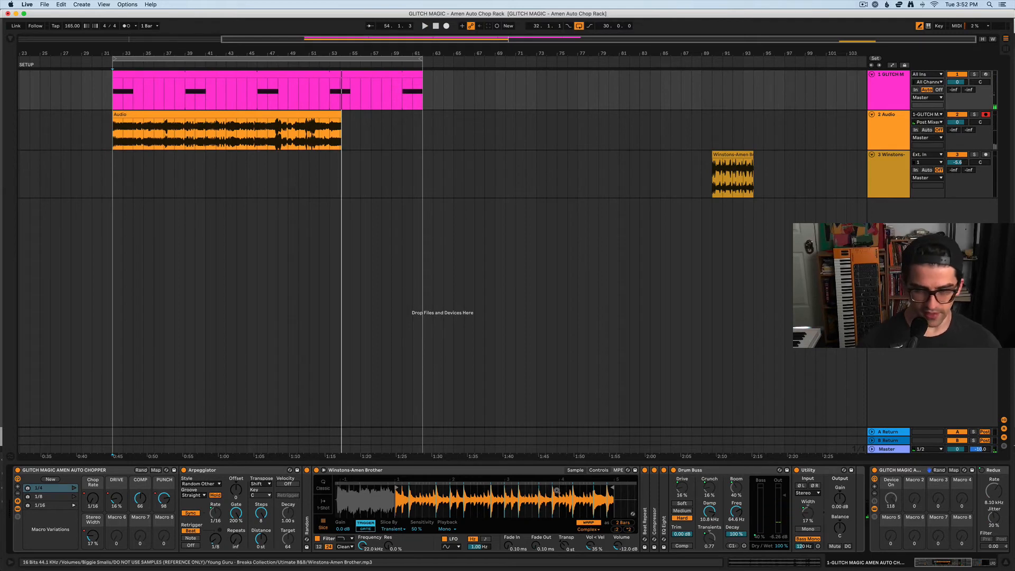
Solo the audio track and play the recorded chops from 32.1.1.
scroll(556, 489, "right", 8)
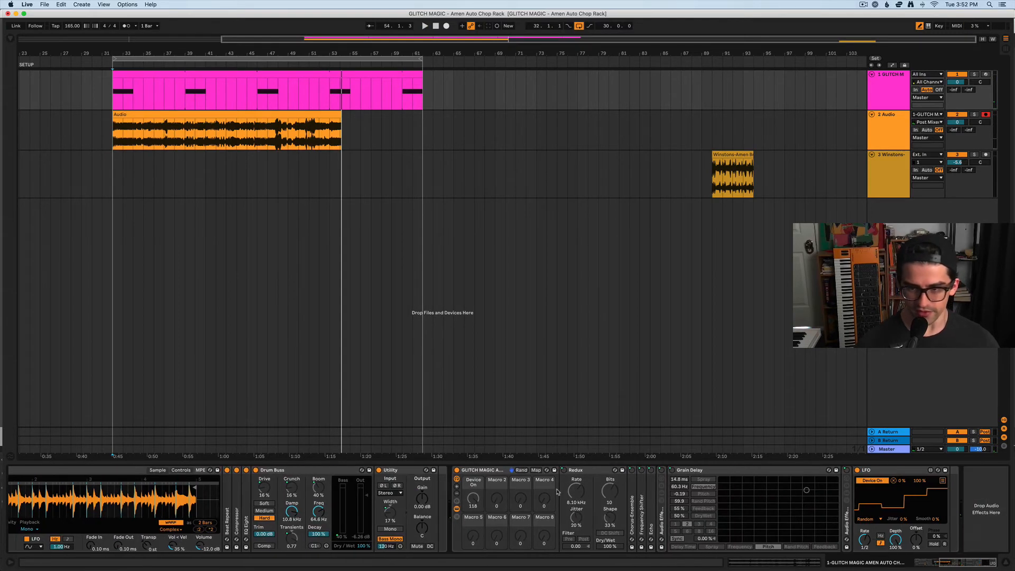
left_click(975, 114)
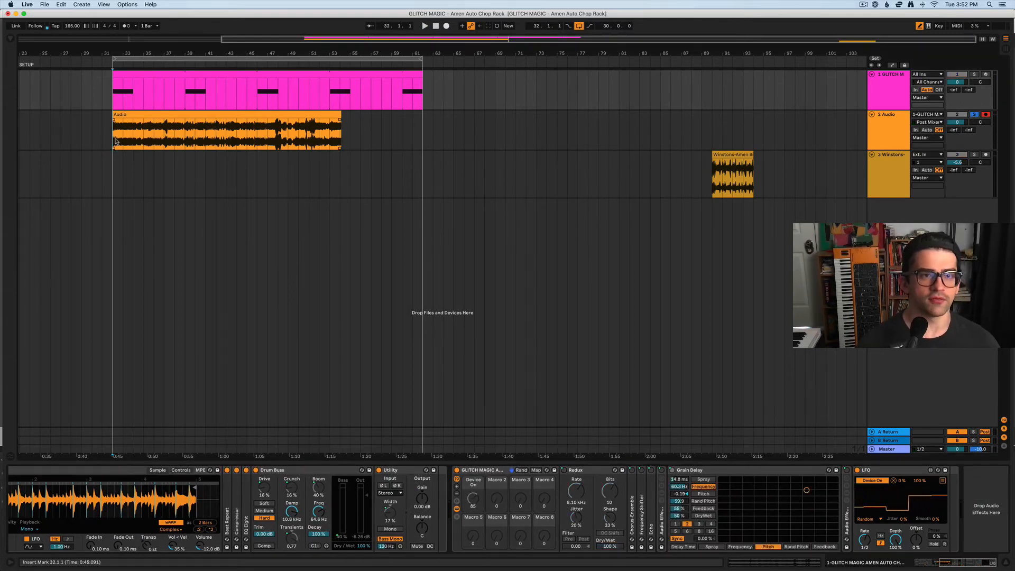
left_click(117, 141)
key("space")
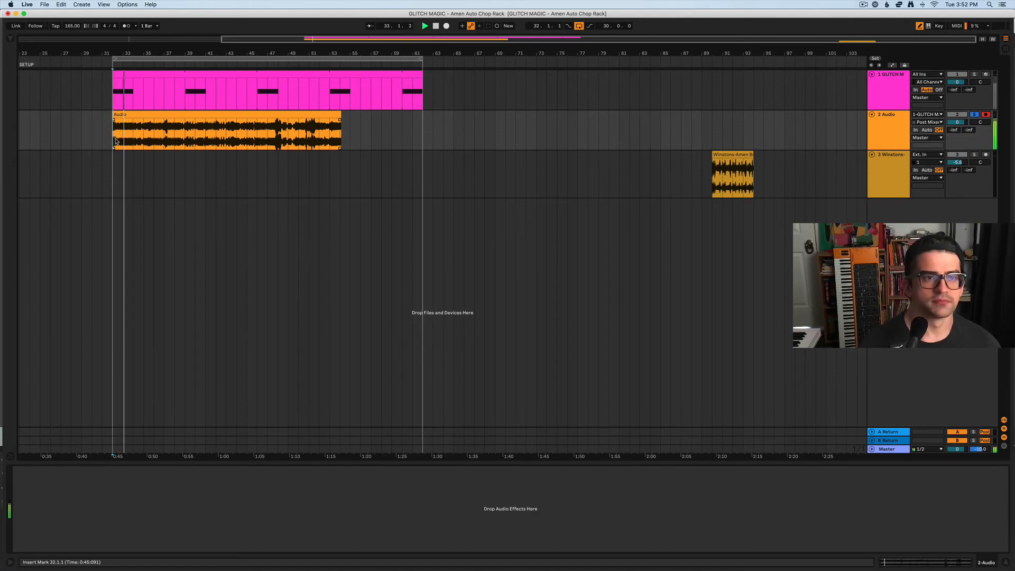
Select the GLITCH MAGIC track to show its devices and stop playback.
scroll(153, 142, "left", 10)
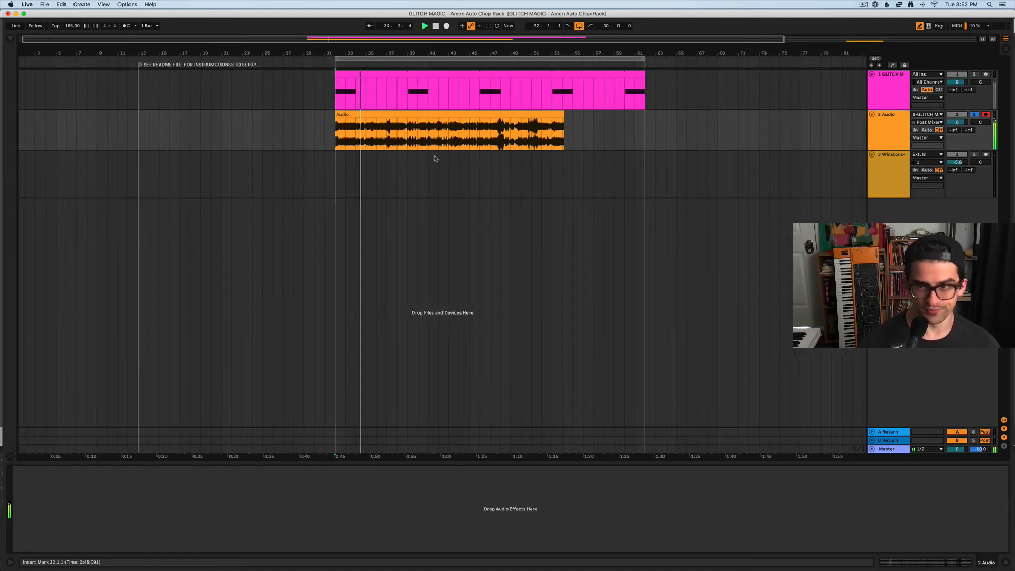
left_click(888, 129)
left_click(891, 85)
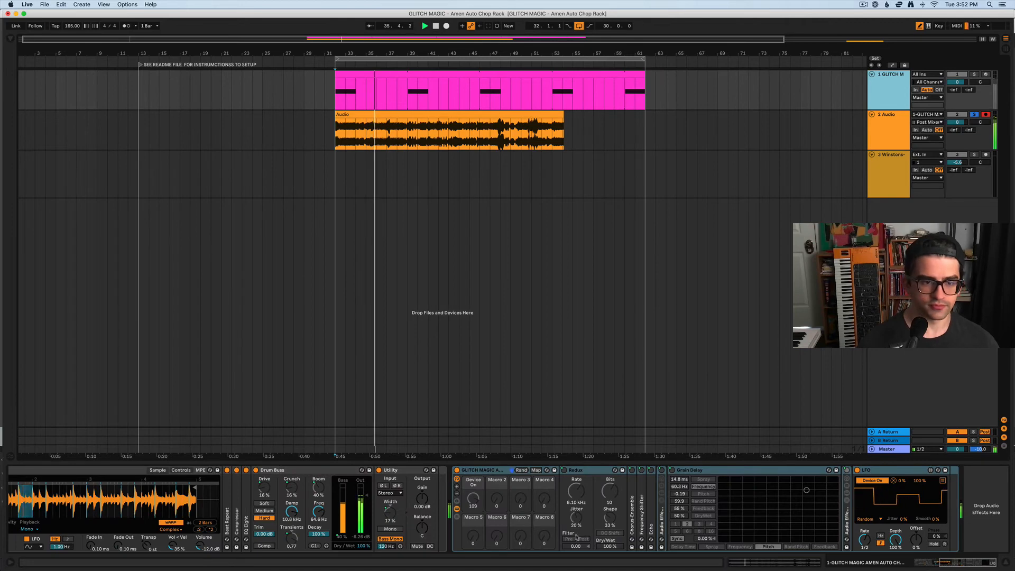
key("space")
Store a new macro variation in the GLITCH MAGIC AMEN AUTO CHOPPER rack and undo its creation.
scroll(412, 512, "left", 10)
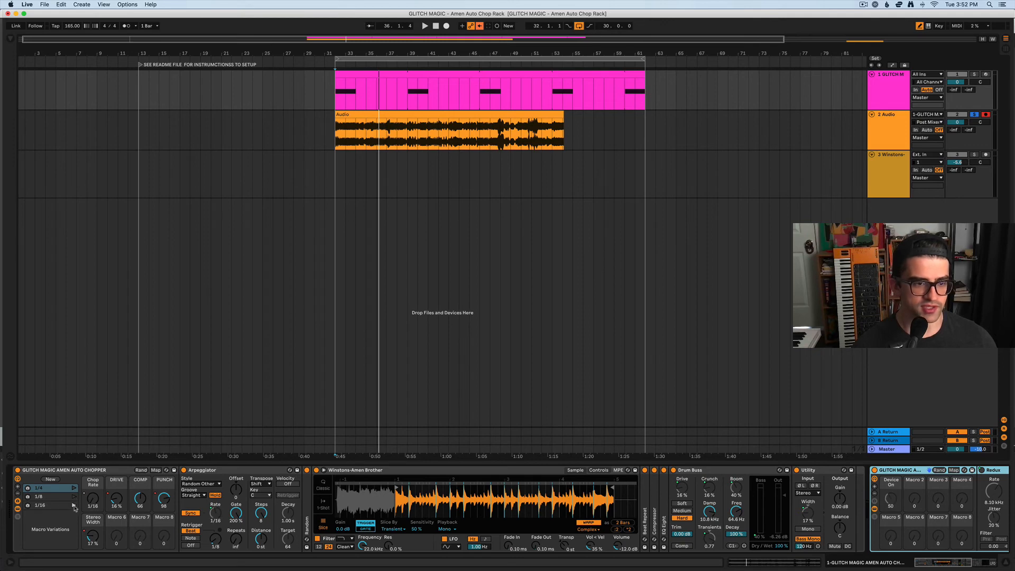
left_click(53, 479)
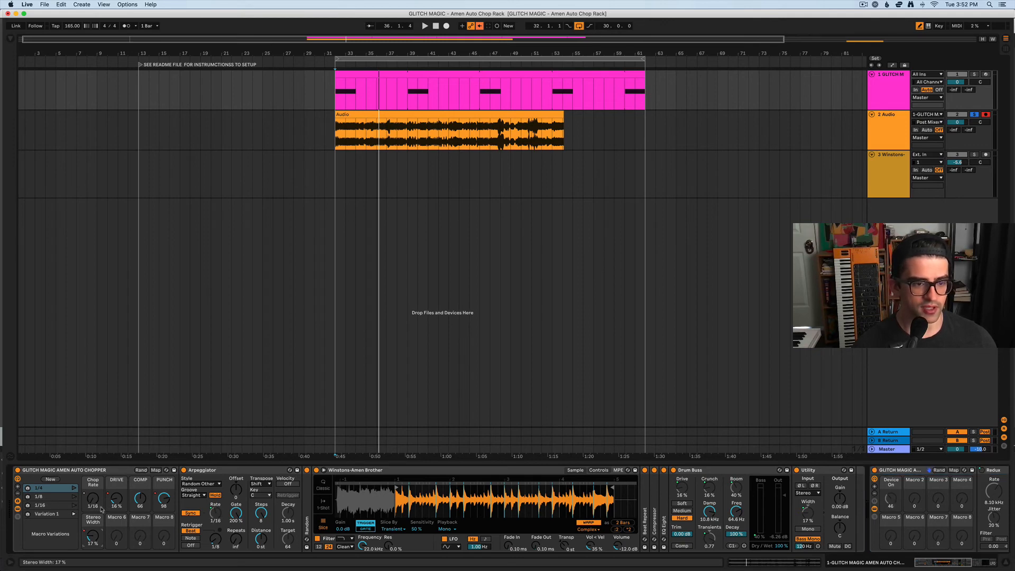
key("super+z")
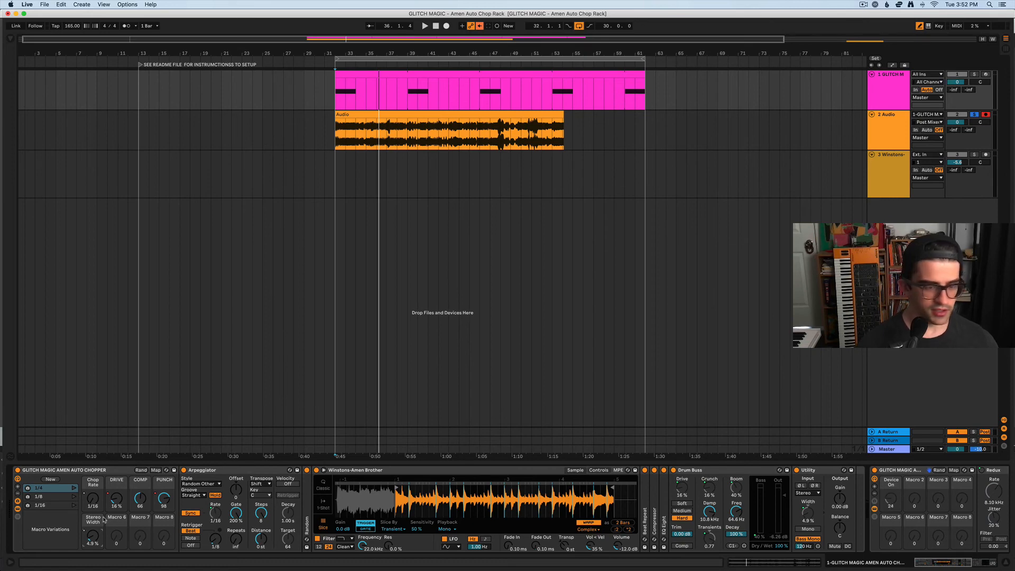
scroll(111, 515, "right", 10)
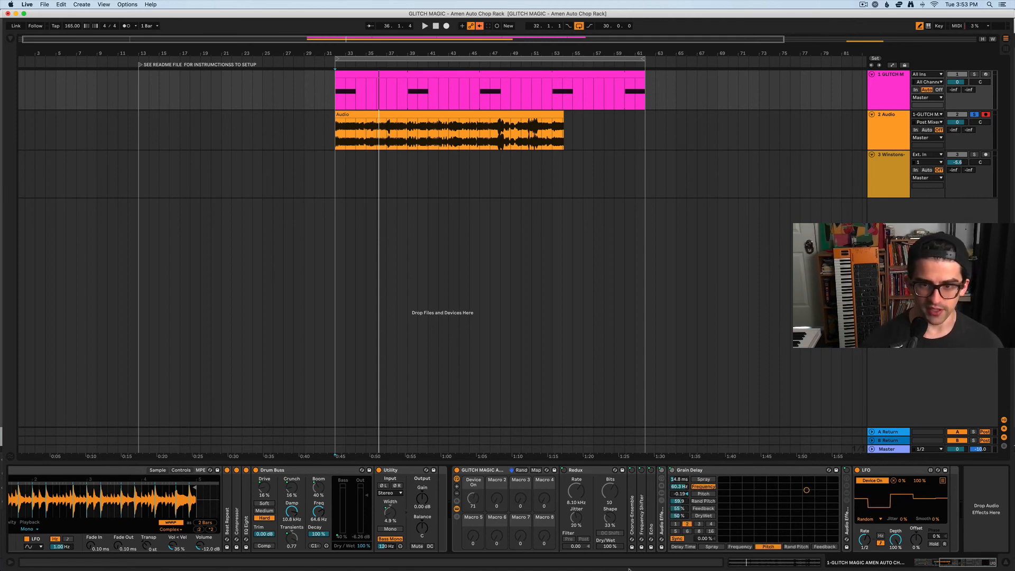
scroll(390, 529, "left", 6)
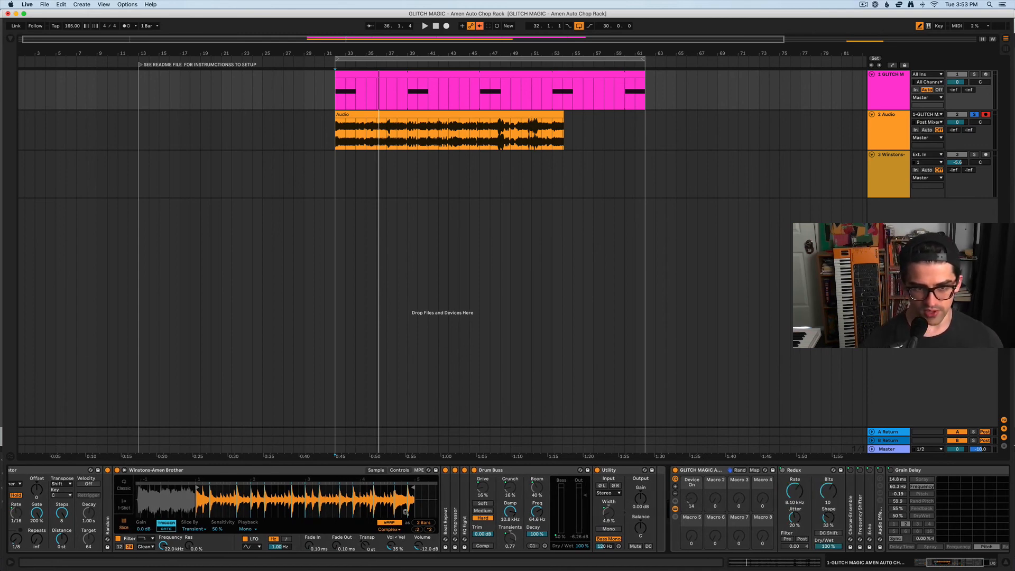
scroll(405, 512, "left", 5)
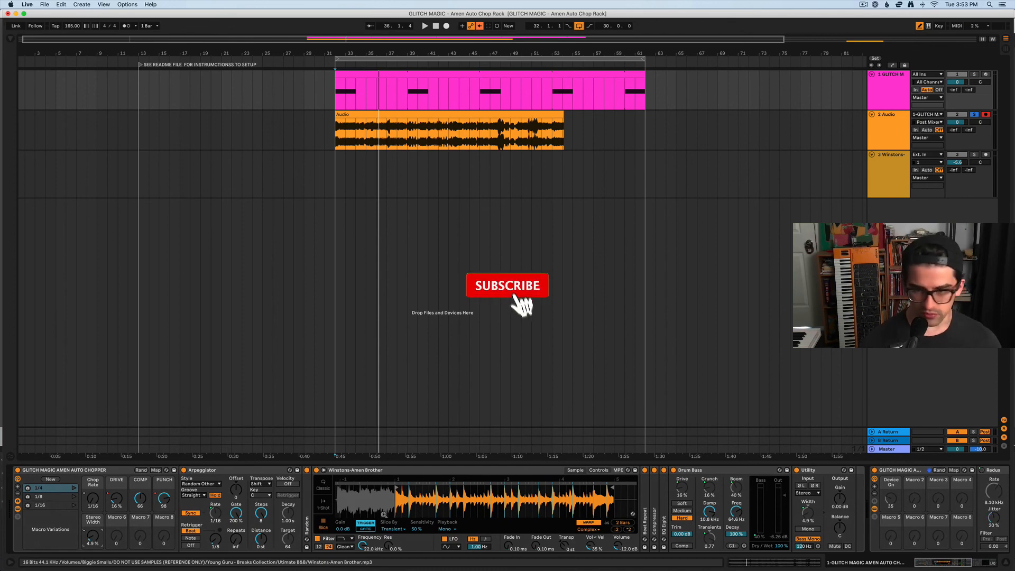